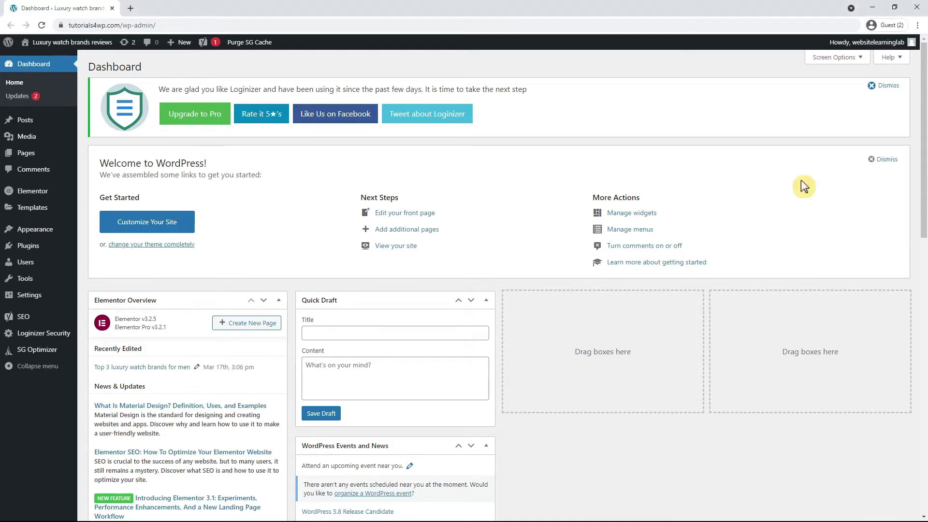
Select all themes on the Updates page and update Astra and Hello Elementor
click(22, 99)
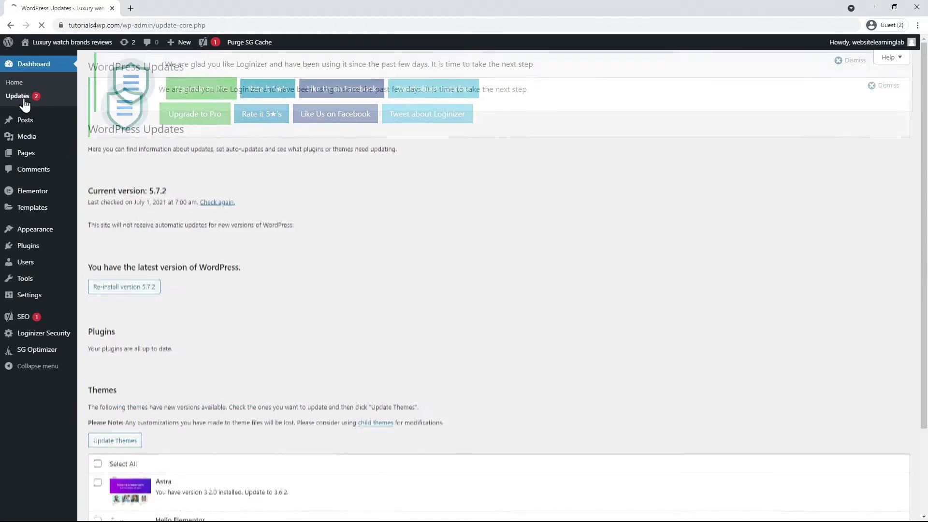
scroll(417, 187, down, 3)
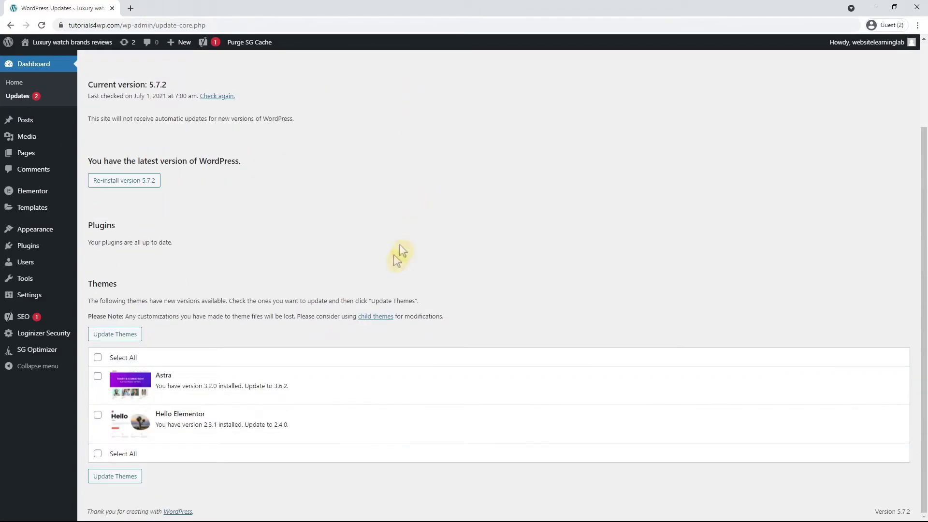
click(99, 358)
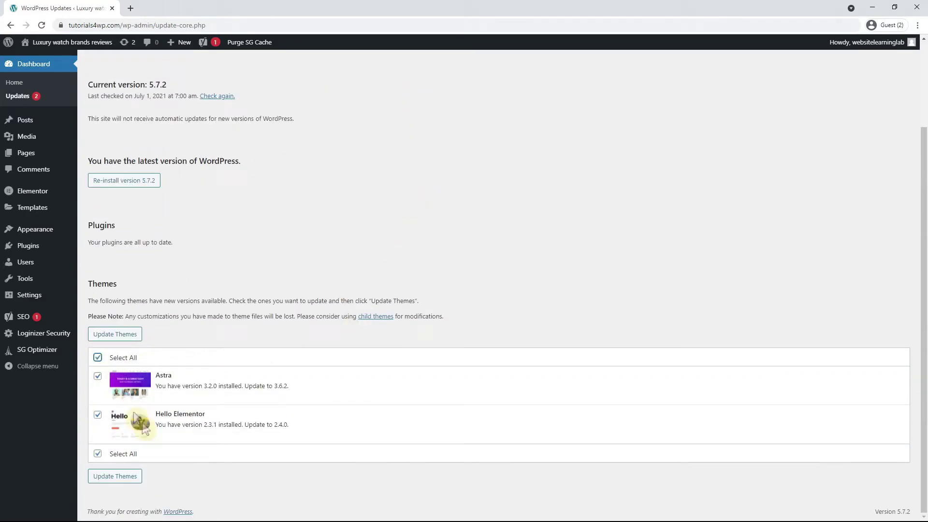
click(134, 480)
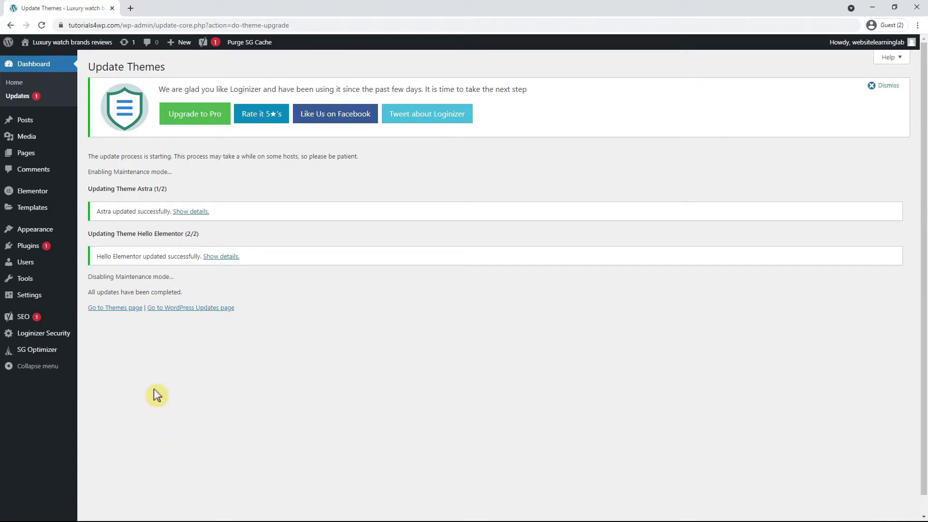
mouse_move(42, 231)
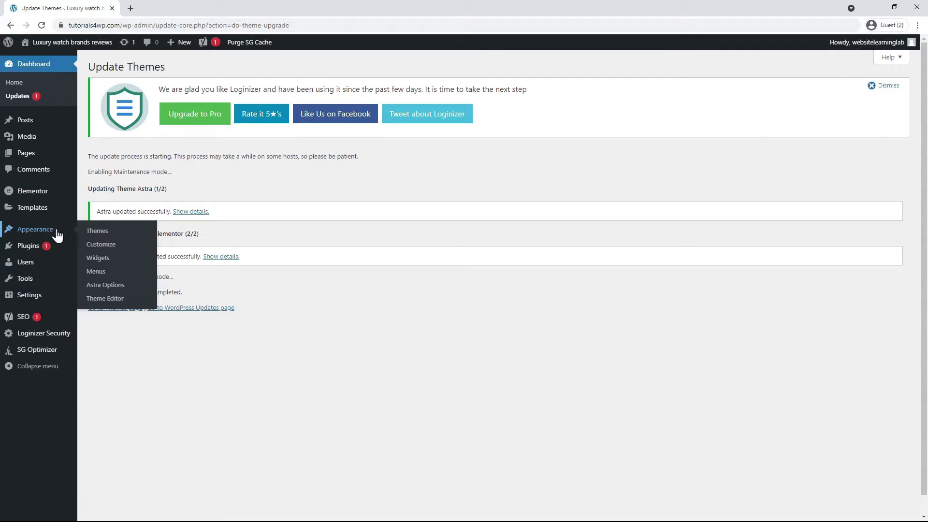
Open the Customizer for the active Astra theme from the Themes page
click(113, 233)
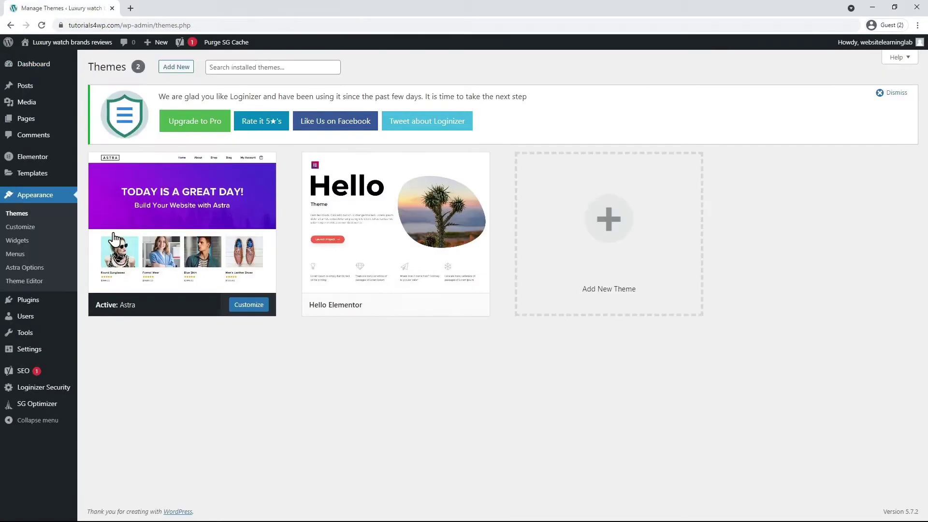
mouse_move(102, 275)
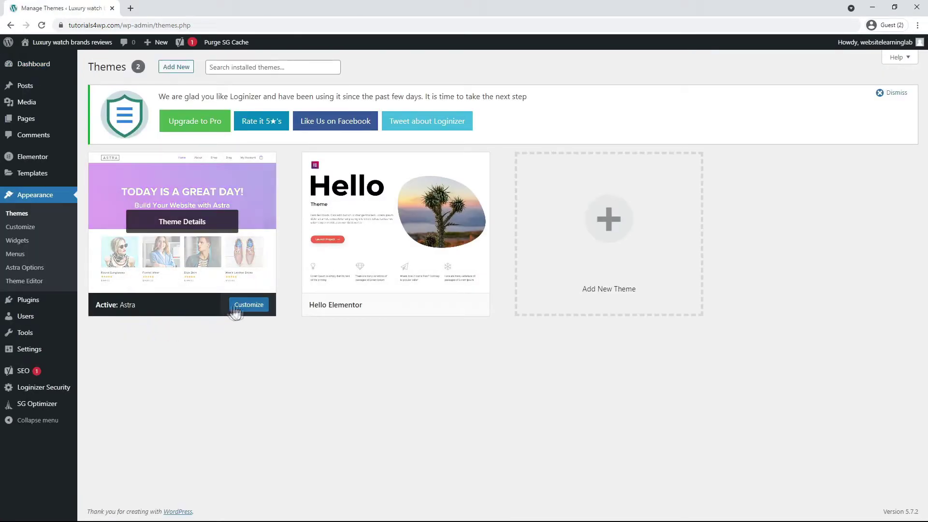
click(255, 309)
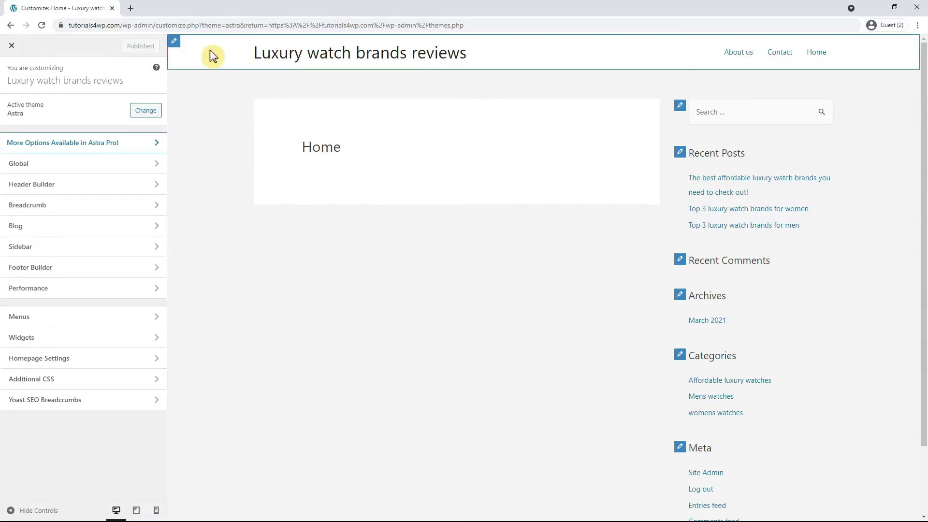
Set the Primary Header's Design background colour to hex ffffff (white)
click(175, 42)
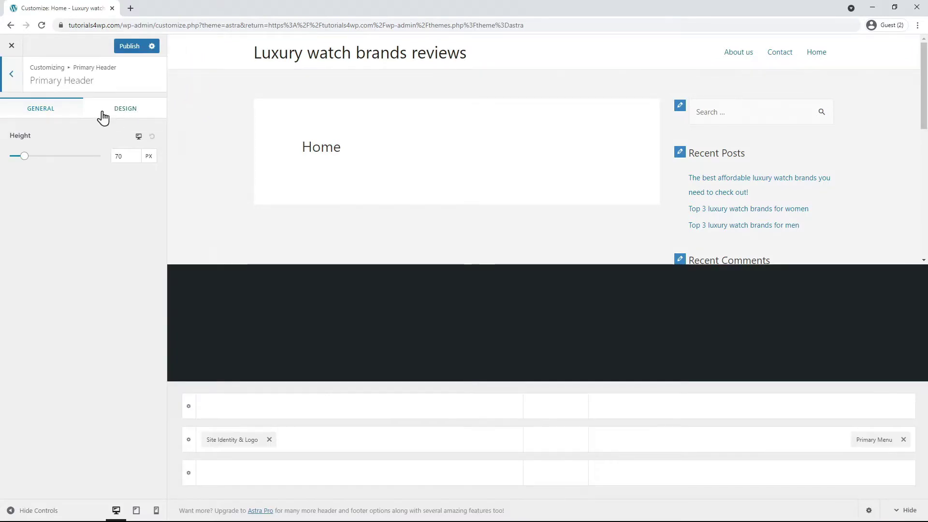
click(137, 116)
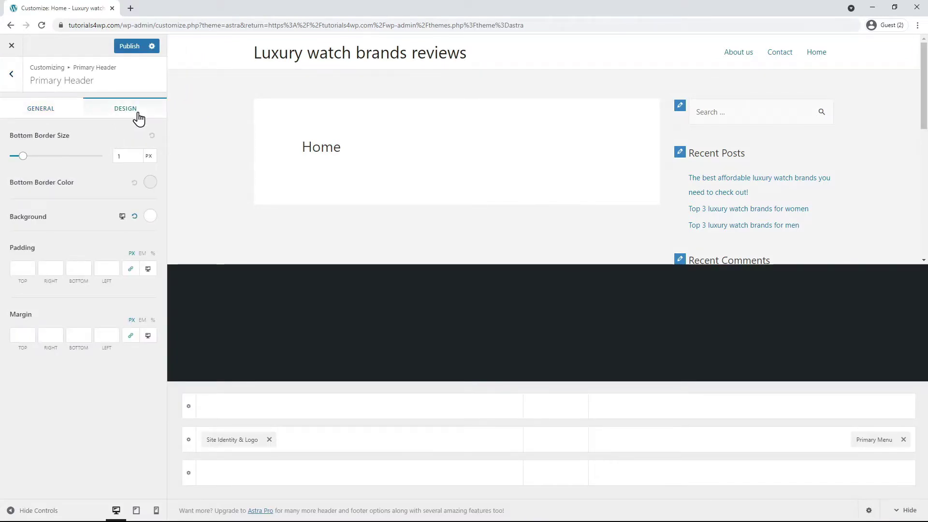
click(148, 222)
click(131, 288)
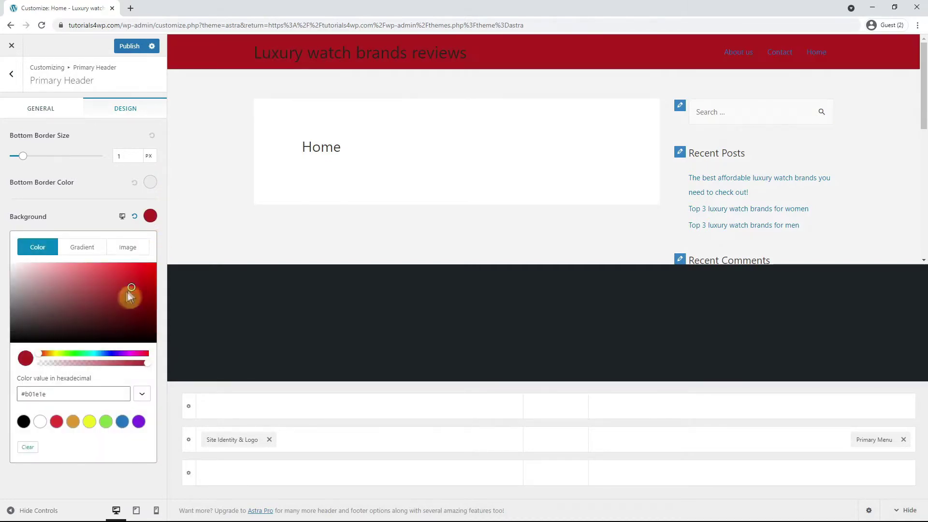
click(28, 291)
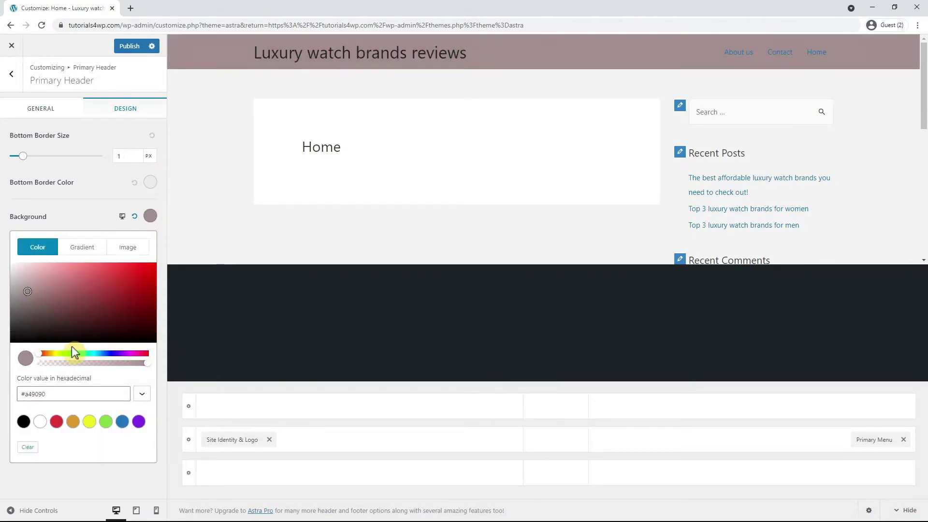
double_click(58, 394)
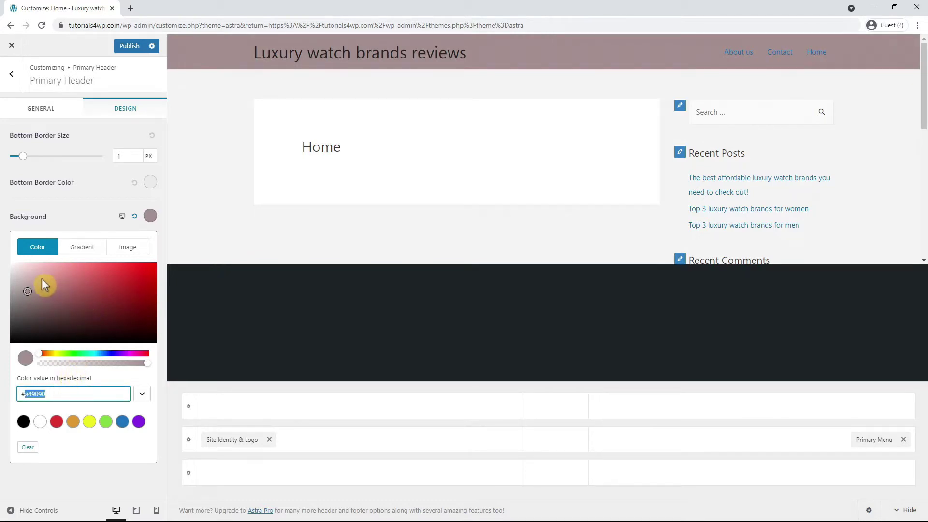
text(ffffff)
click(7, 250)
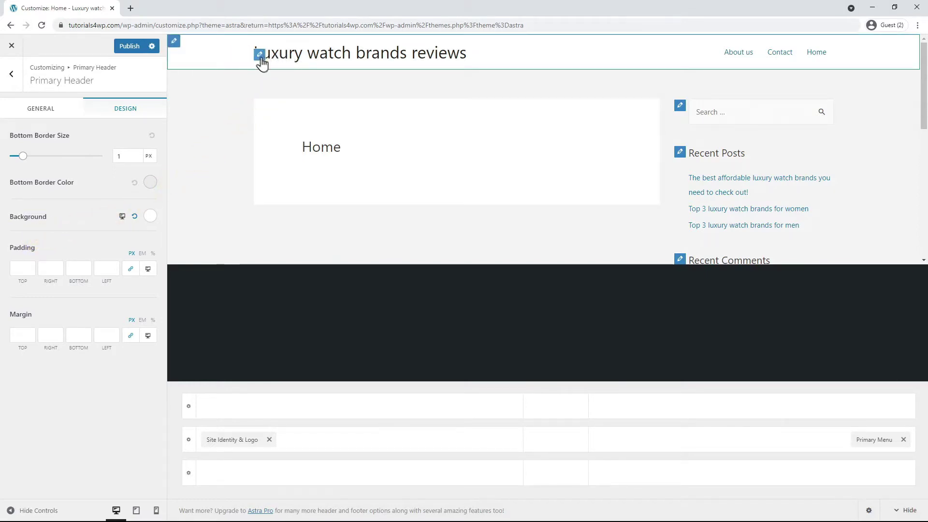
Switch off Display Site Title in the header's Logo settings
click(260, 55)
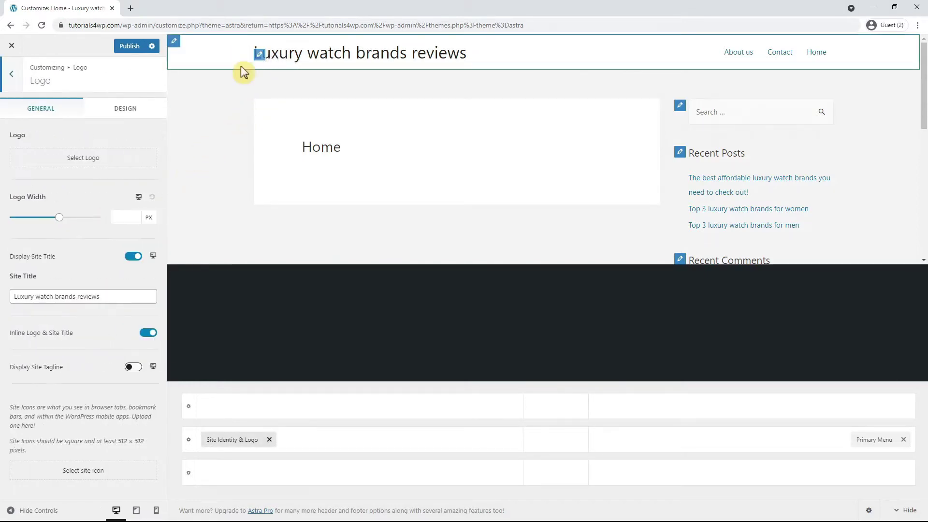
click(128, 262)
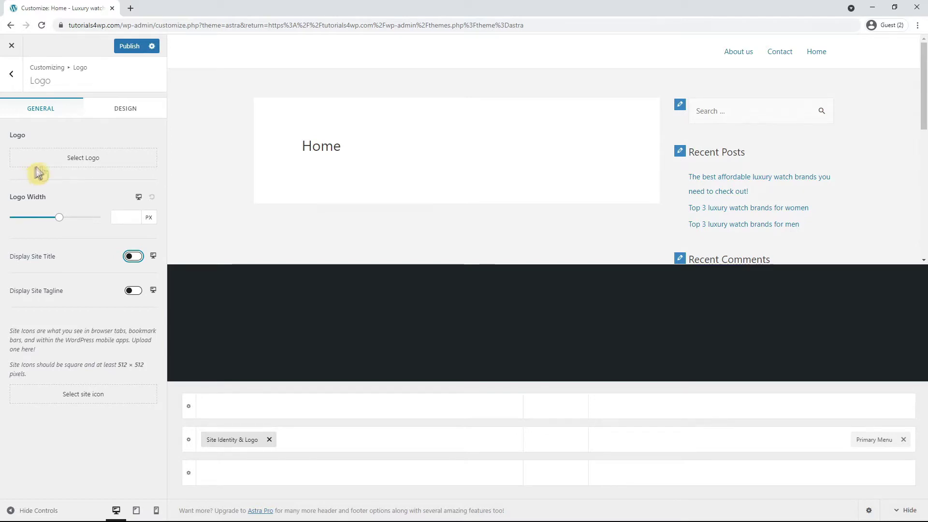
Upload the black luxury-watch-brands logo PNG as a new logo image
click(110, 167)
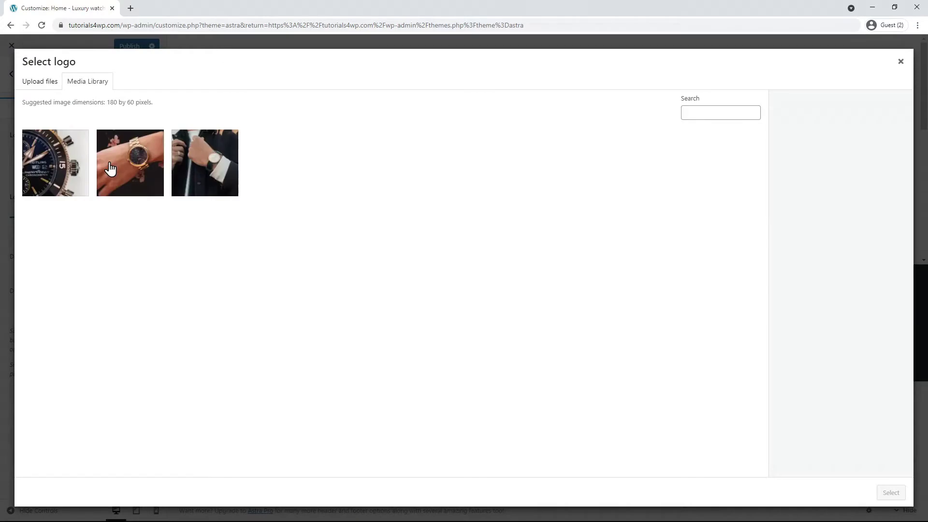
click(43, 88)
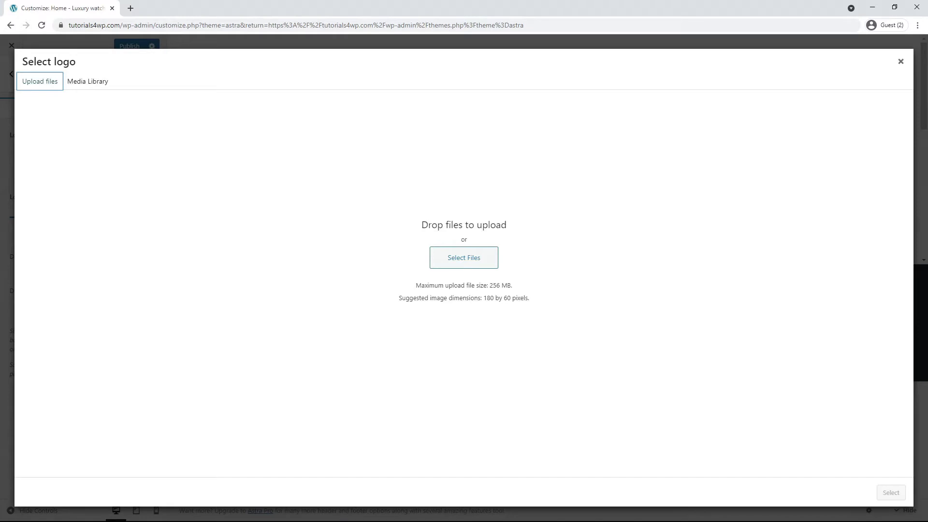
drag(926, 271, 410, 269)
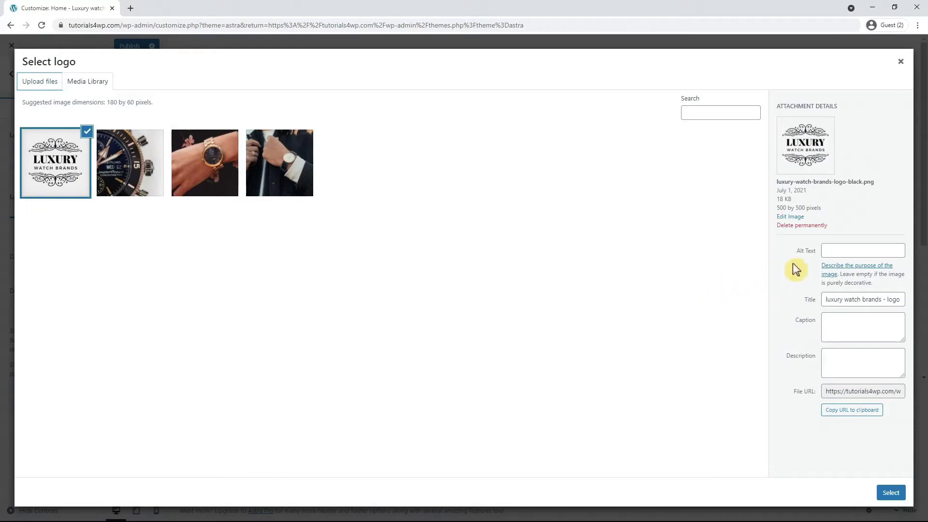
click(846, 252)
click(845, 300)
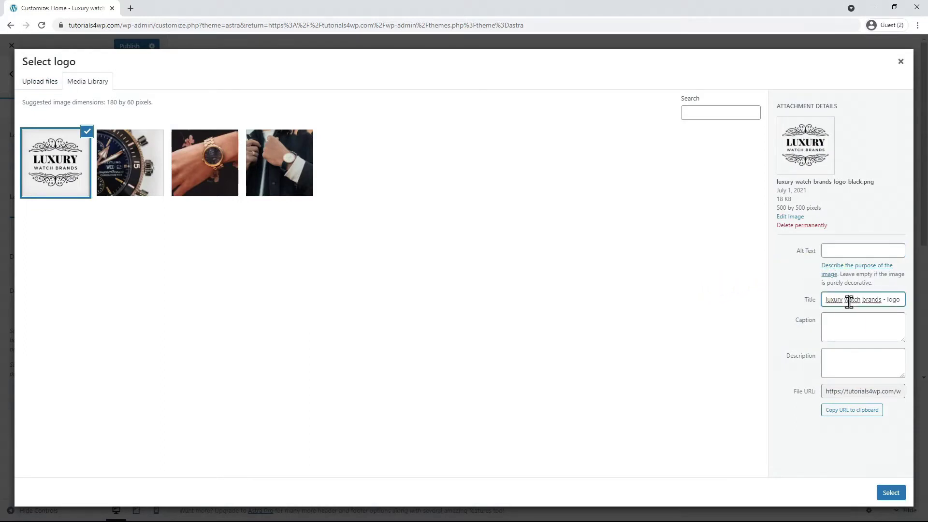
click(845, 321)
click(850, 361)
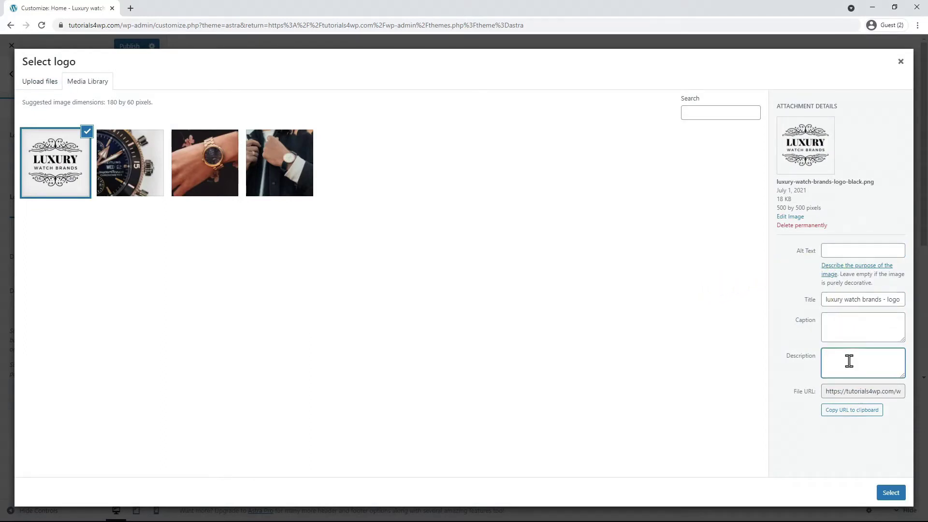
click(829, 302)
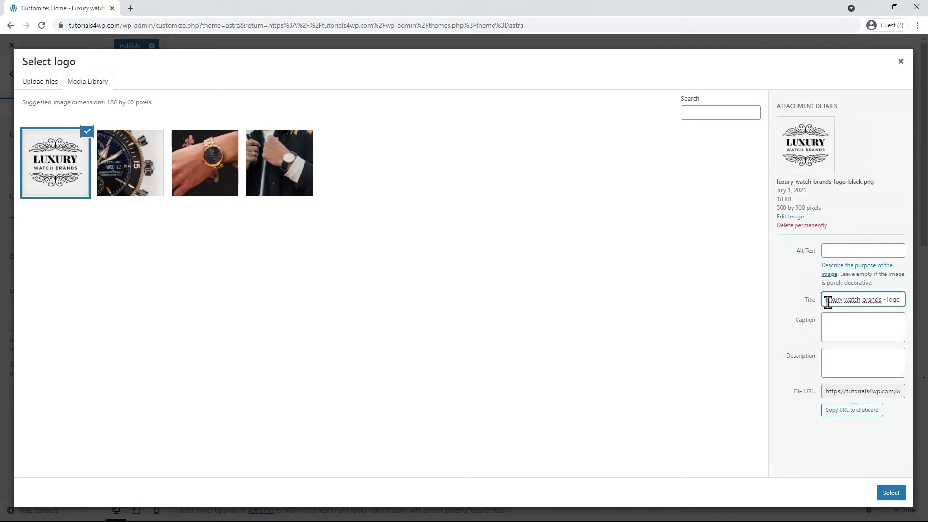
click(865, 320)
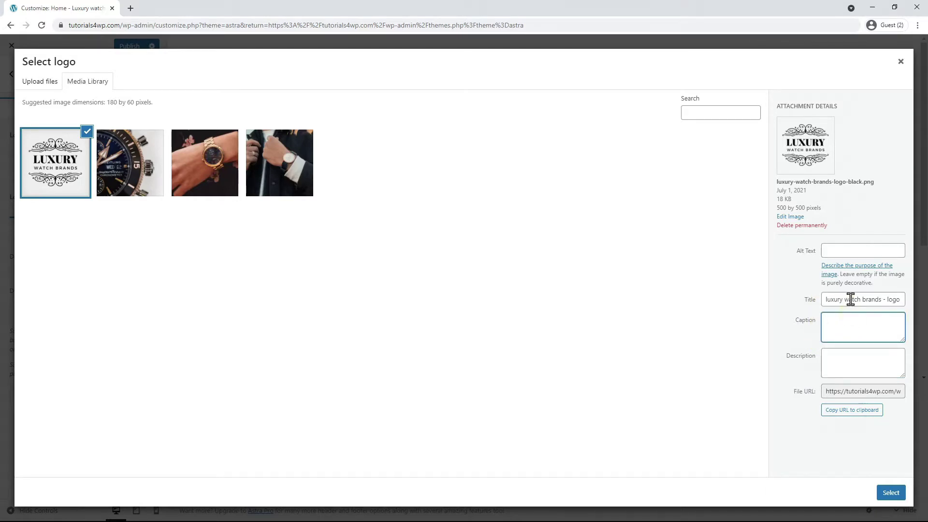
click(826, 299)
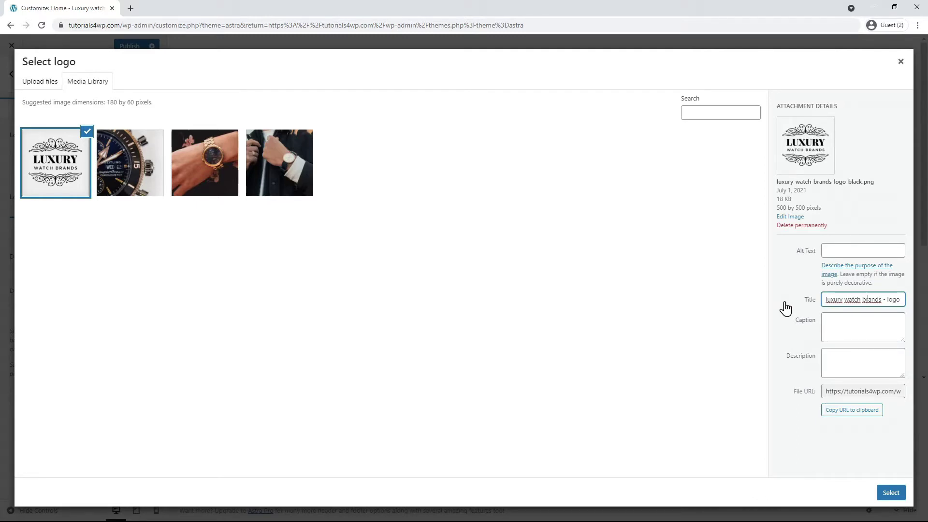
Title it 'luxury watch brands - logo black', copying that into alt text, caption and description
key(End)
text(black)
triple_click(840, 299)
key(ctrl+c)
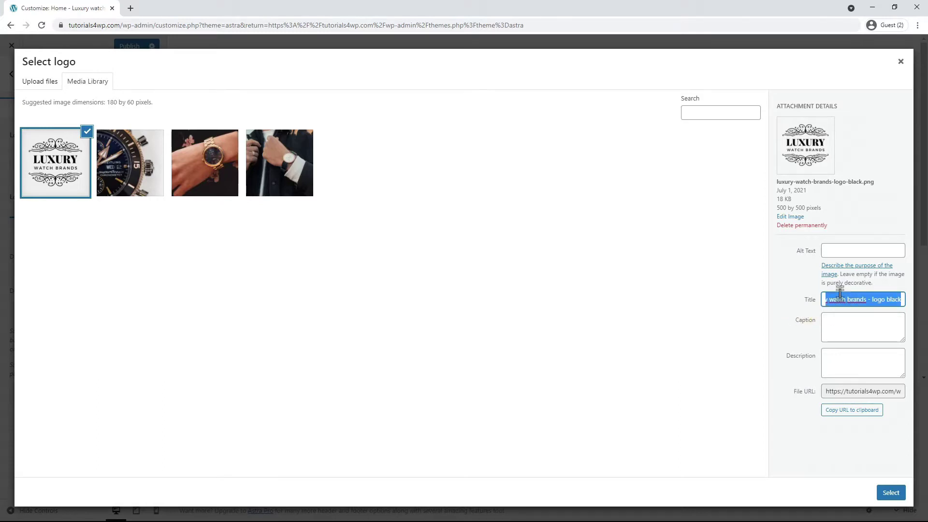
click(846, 251)
key(ctrl+v)
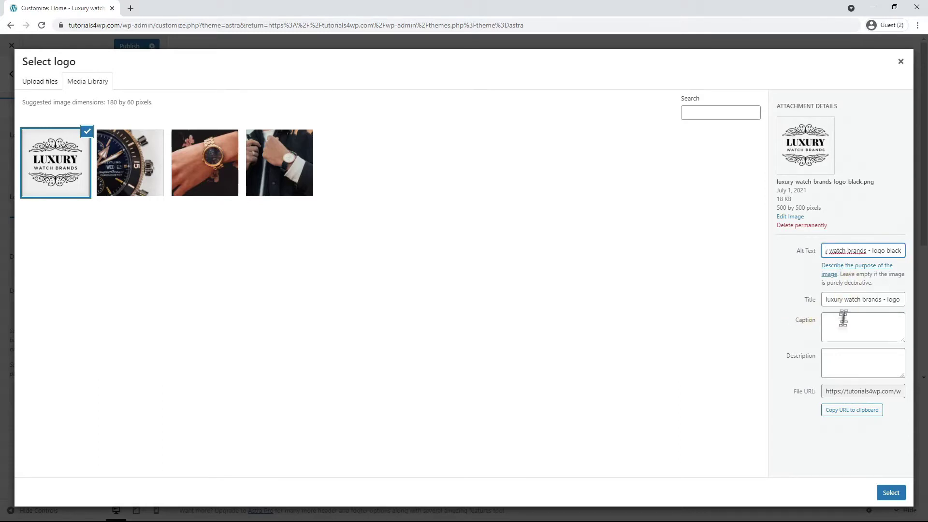
click(844, 319)
key(ctrl+v)
click(836, 359)
key(ctrl+v)
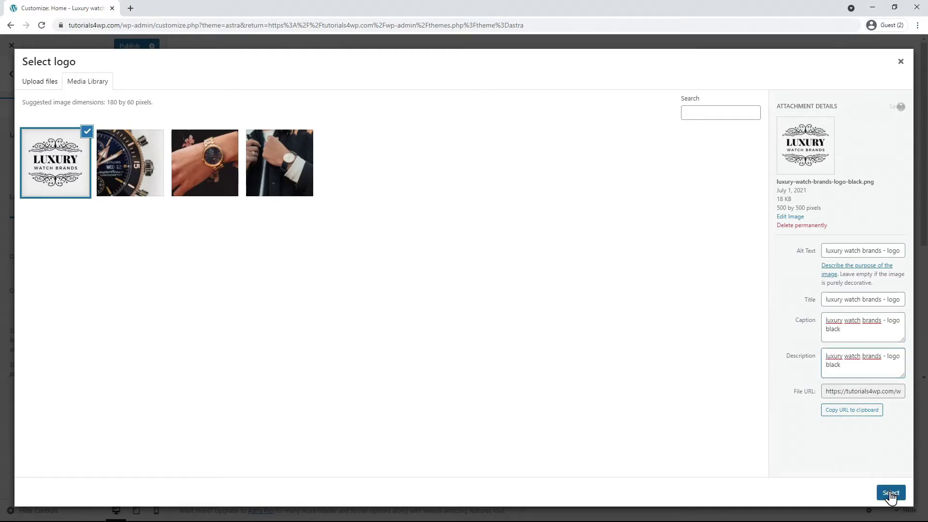
click(891, 493)
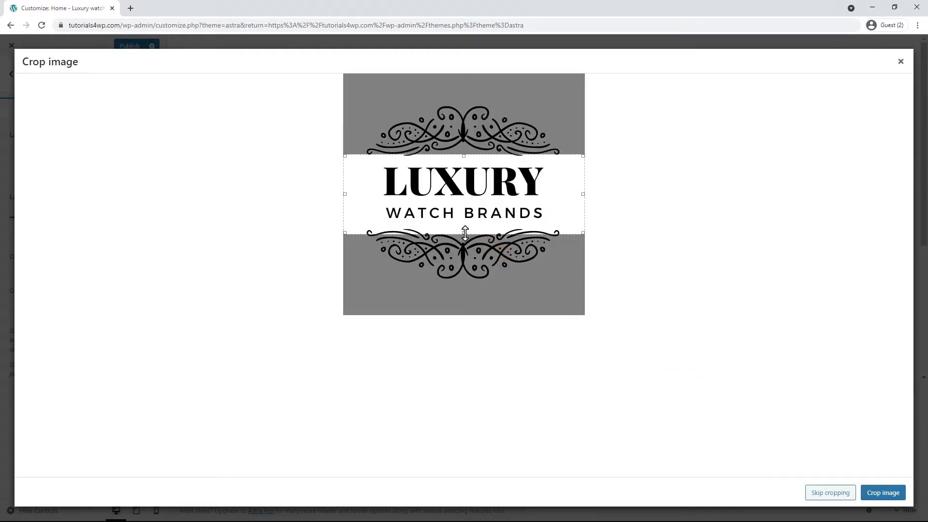
Extend the logo crop over the top and bottom ornaments and apply it
drag(472, 232, 464, 281)
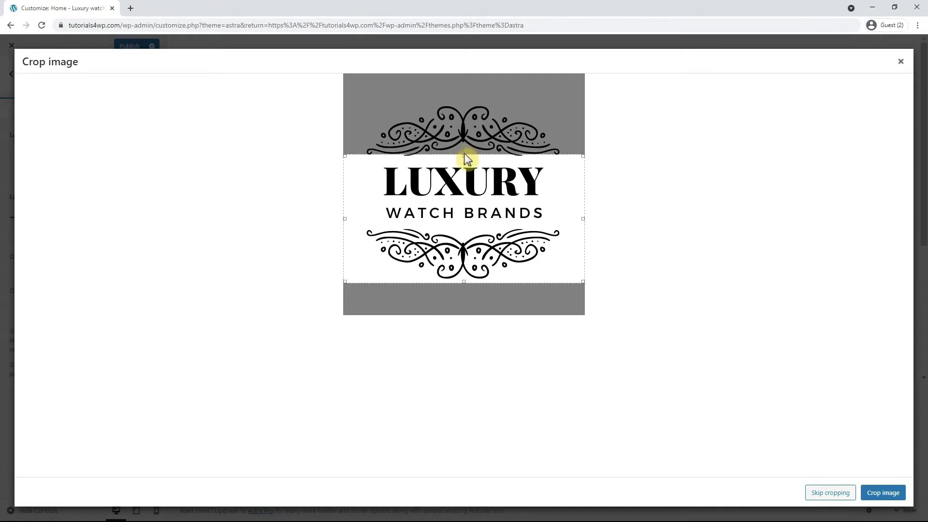
drag(464, 156, 465, 100)
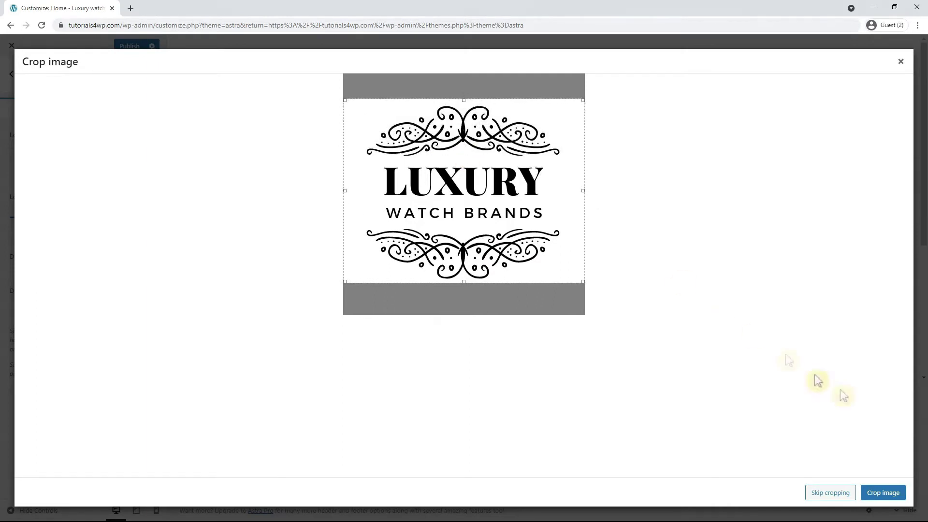
click(895, 500)
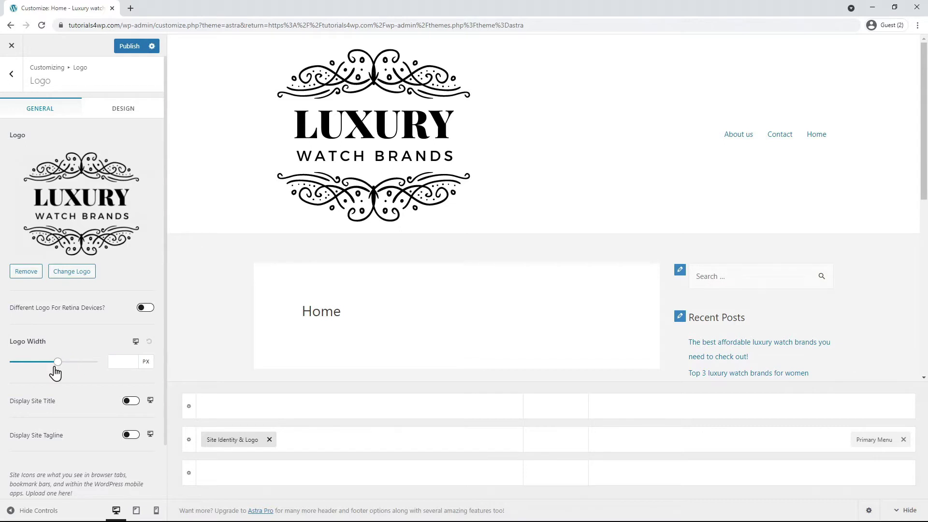
Set the desktop header logo width to 130 px
mouse_move(56, 365)
mouse_down()
mouse_move(25, 360)
mouse_move(60, 368)
mouse_move(49, 363)
mouse_up()
double_click(119, 362)
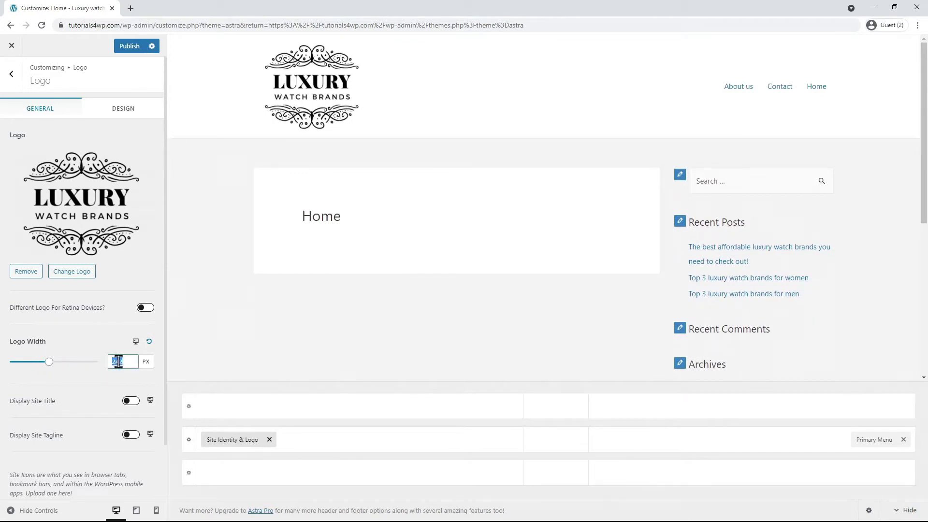
text(130)
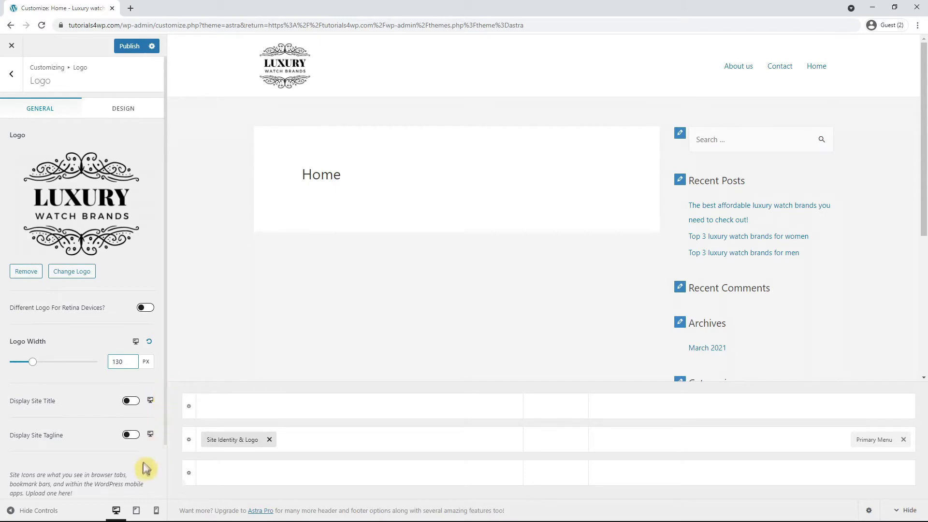
click(137, 513)
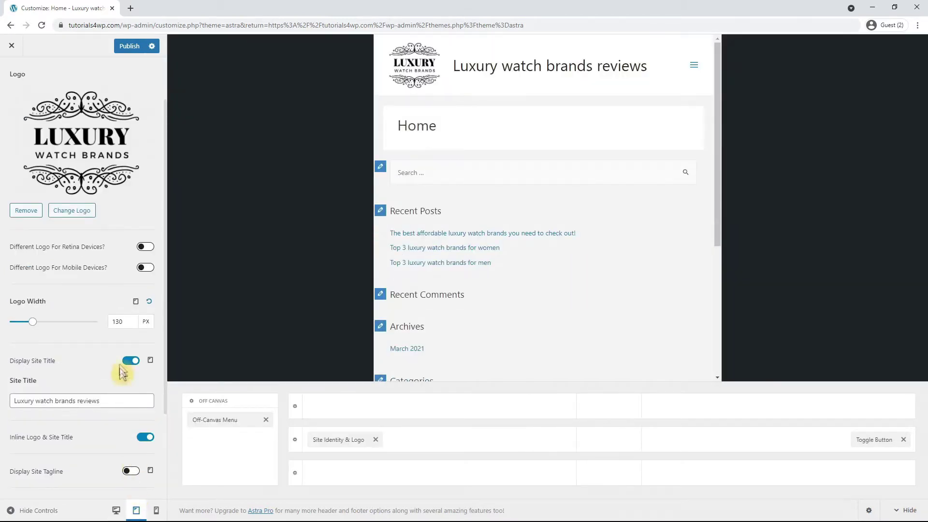
For tablet, hide the site title and set the logo width to 120 px
click(127, 363)
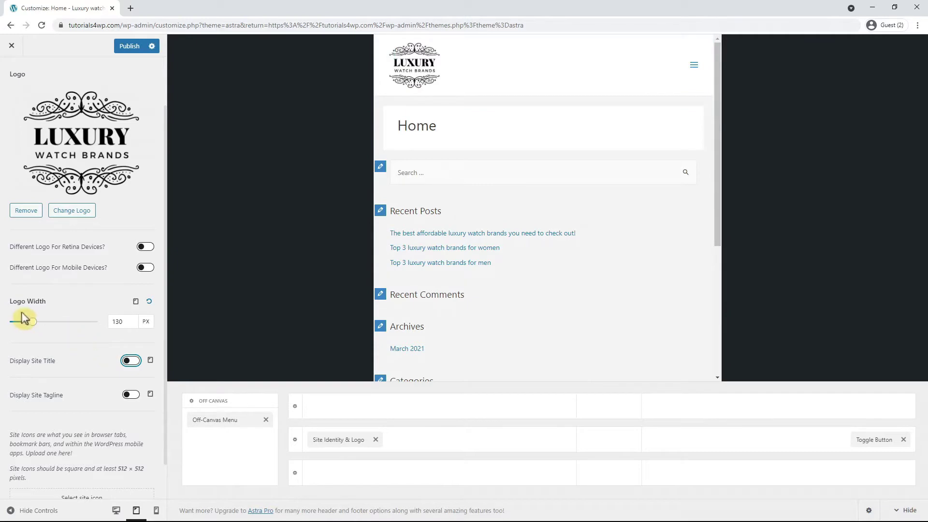
mouse_move(24, 319)
mouse_down()
mouse_move(56, 325)
mouse_move(16, 323)
mouse_move(28, 323)
mouse_up()
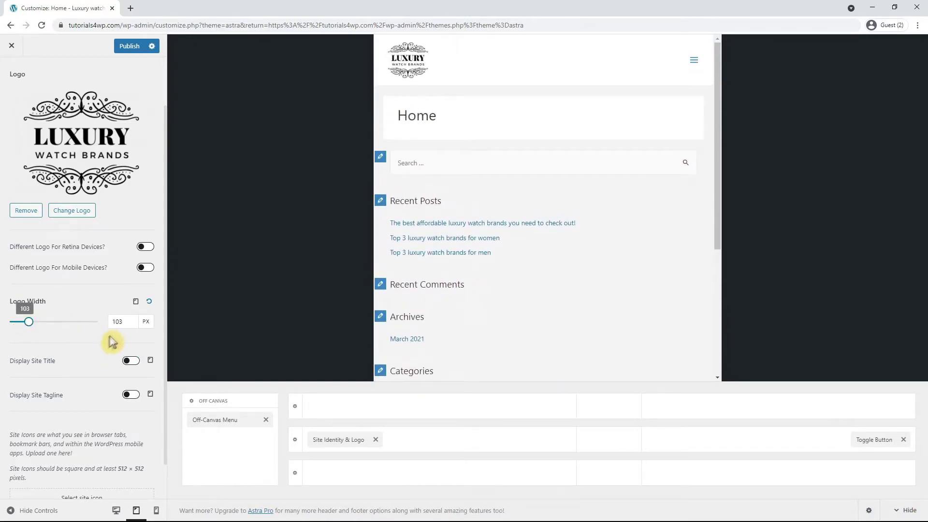
double_click(118, 322)
text(100)
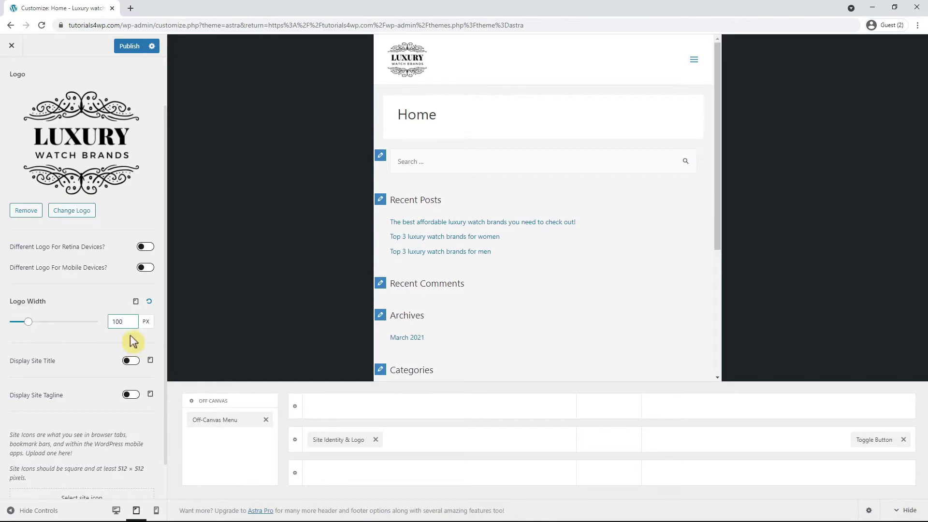
key(BackSpace)
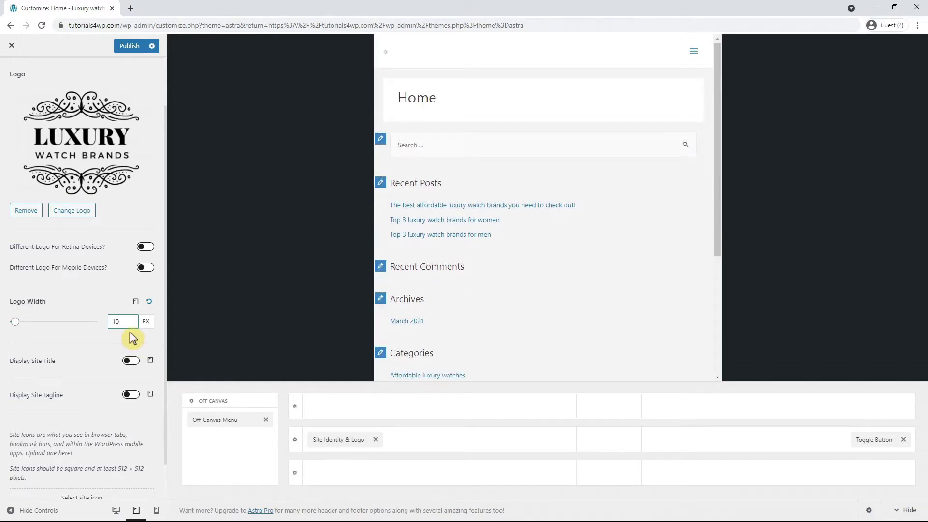
key(BackSpace)
text(20)
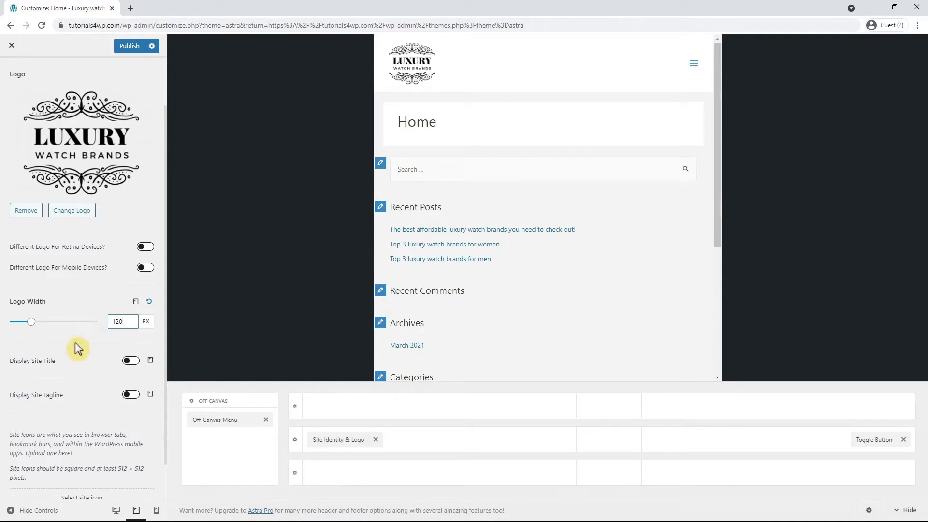
In the mobile preview, hide the site title, set logo width 90 px, and publish
click(159, 516)
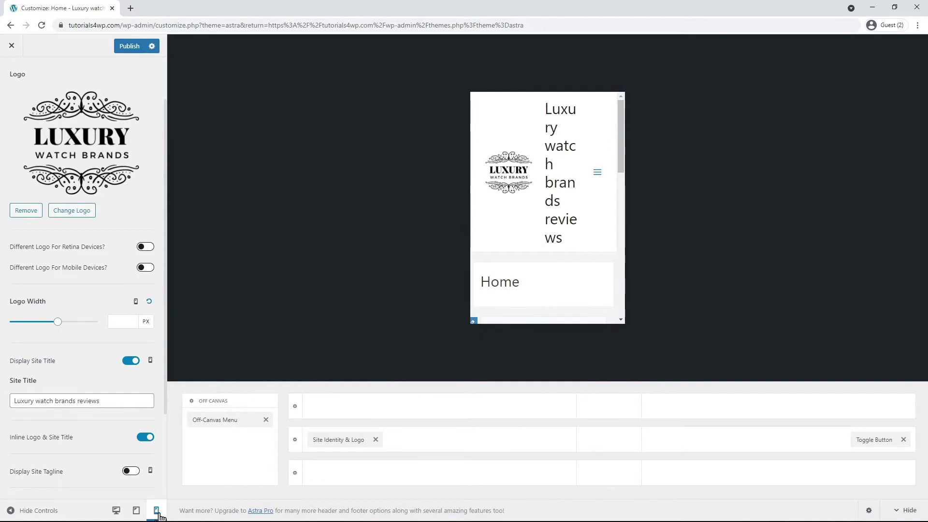
click(131, 361)
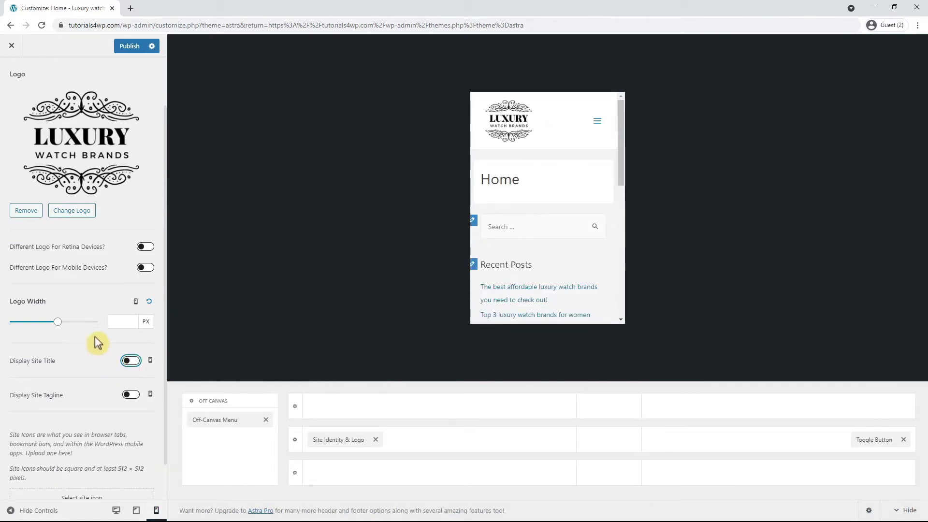
click(124, 324)
text(90)
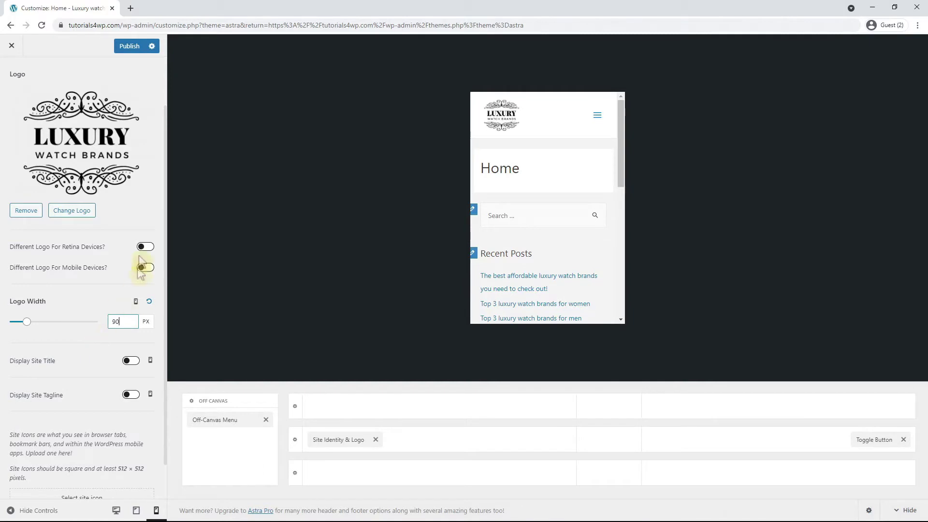
click(125, 47)
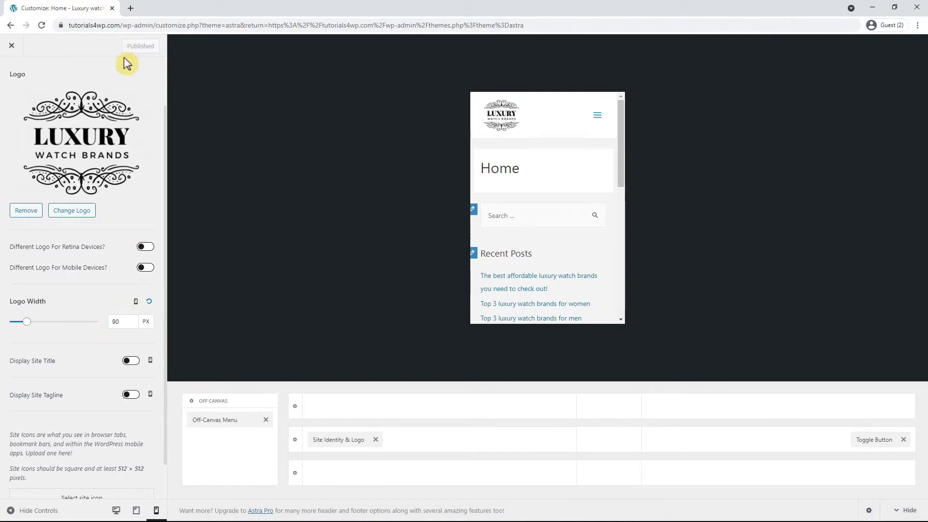
Return to the desktop preview and upload the L logo image as the site icon
click(117, 511)
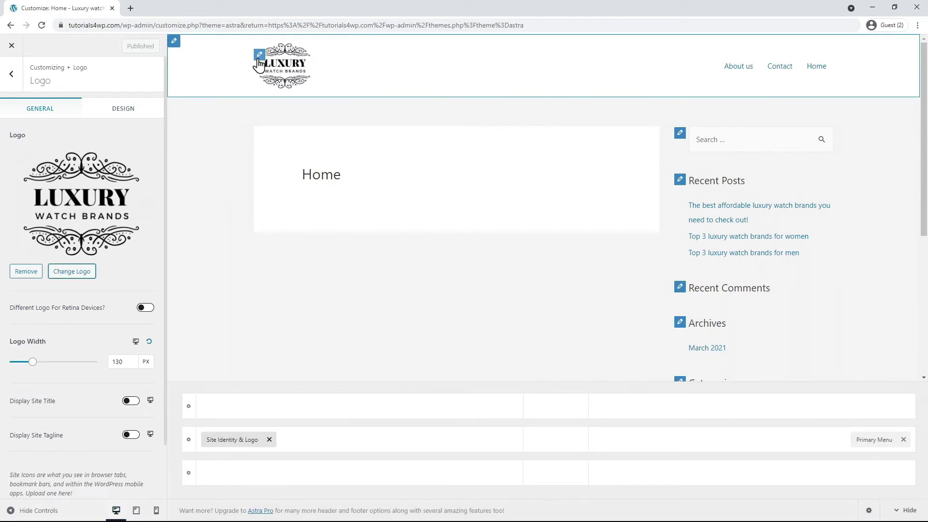
scroll(121, 172, down, 2)
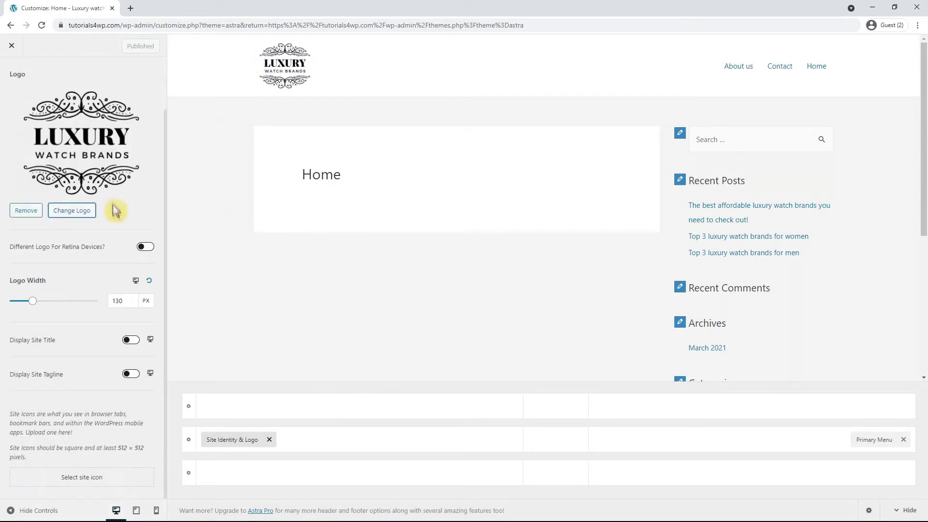
click(120, 486)
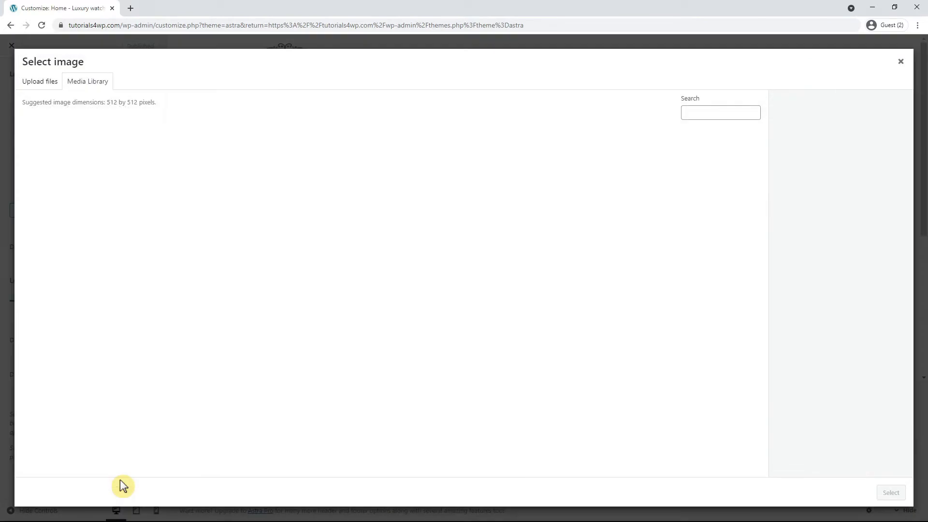
click(41, 83)
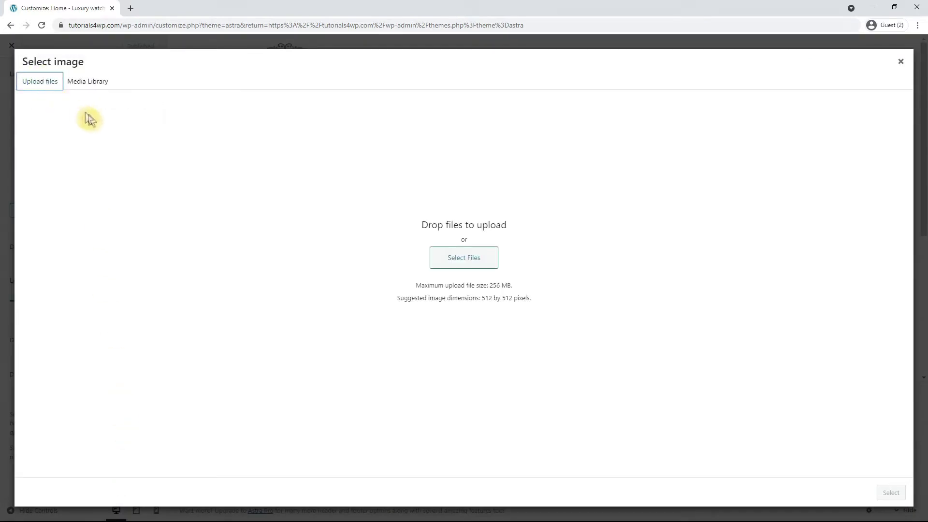
drag(89, 118, 627, 333)
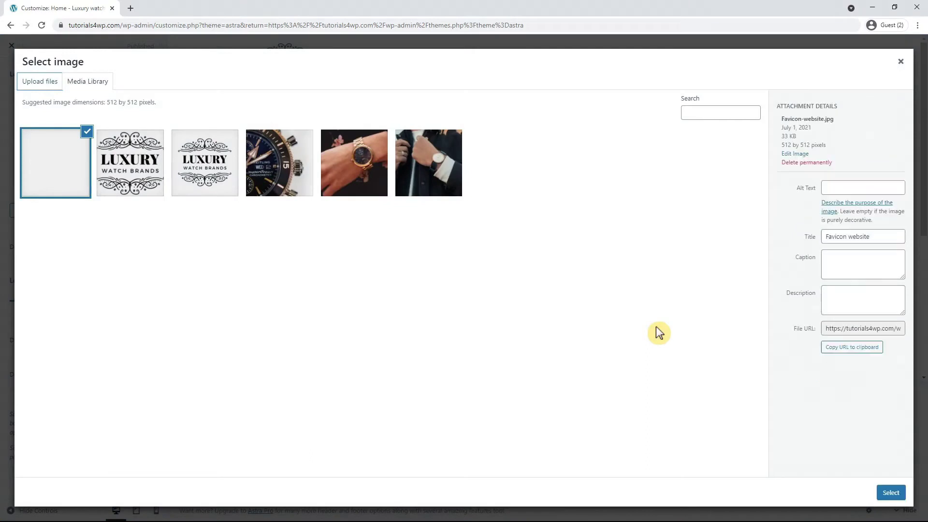
Label the icon 'Luxury Watch Brands site icon' in title, alt text, caption and description, then select it
triple_click(880, 246)
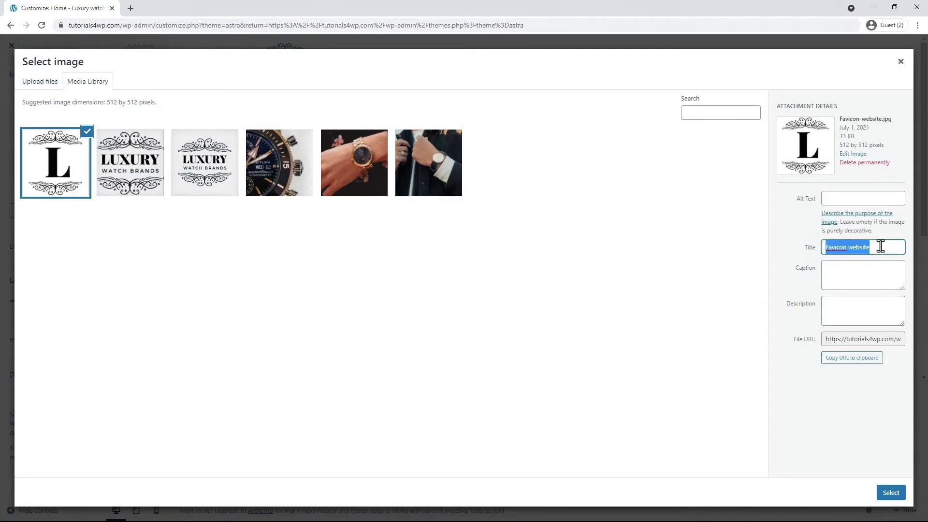
text(Luxury Watch Brands site icon)
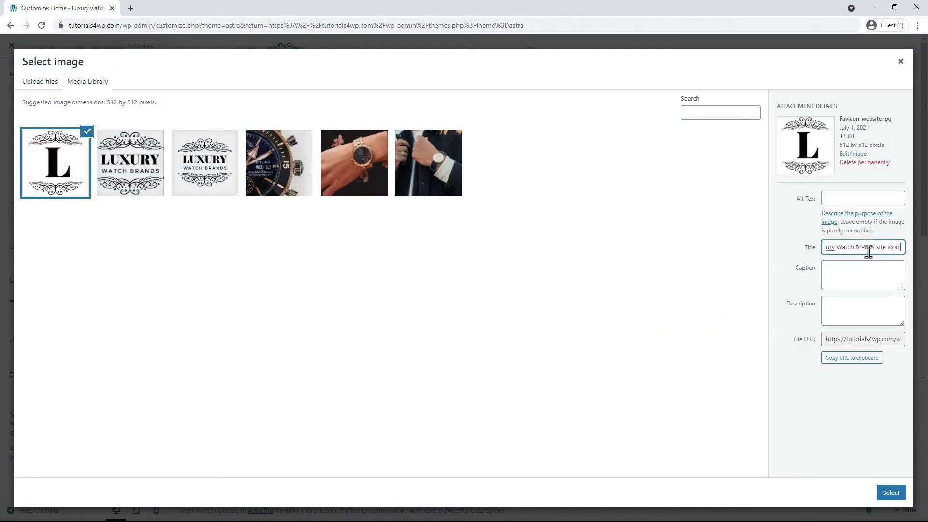
triple_click(869, 252)
key(ctrl+c)
click(855, 198)
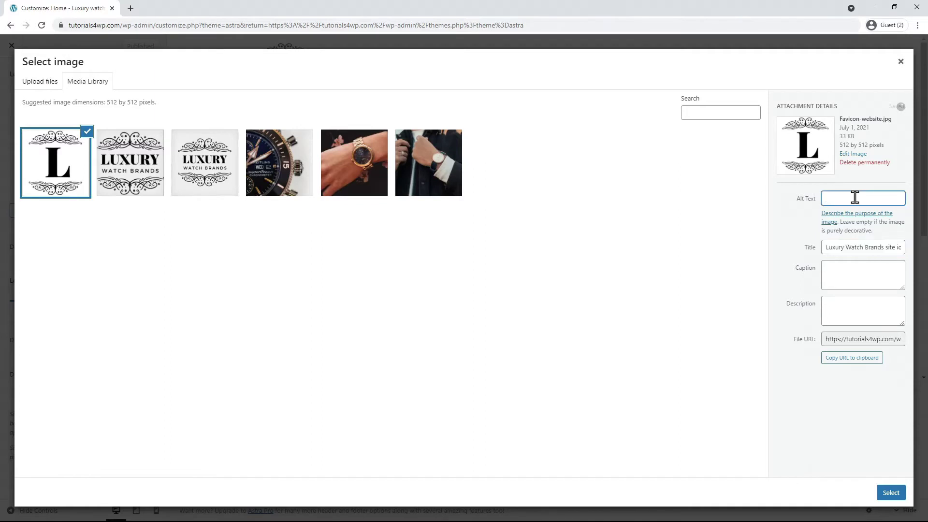
key(ctrl+v)
click(863, 270)
key(ctrl+v)
click(850, 317)
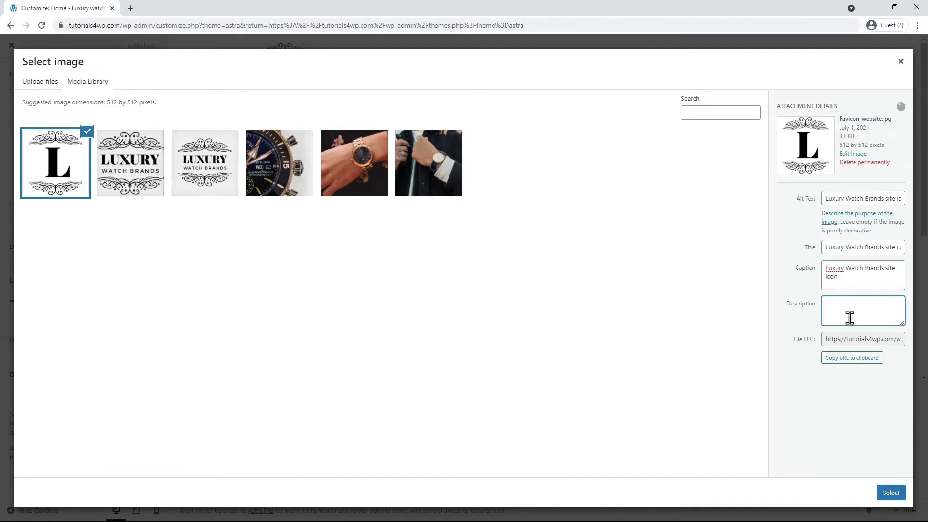
key(ctrl+v)
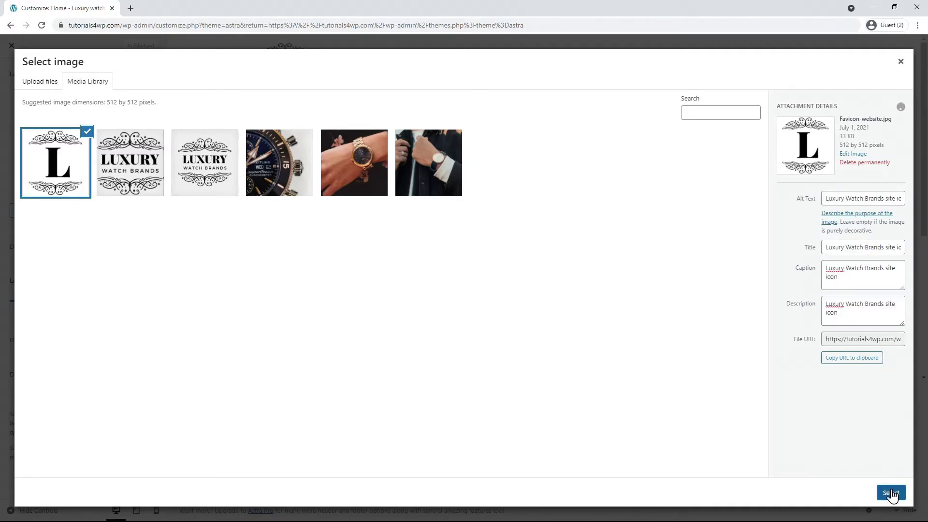
click(890, 493)
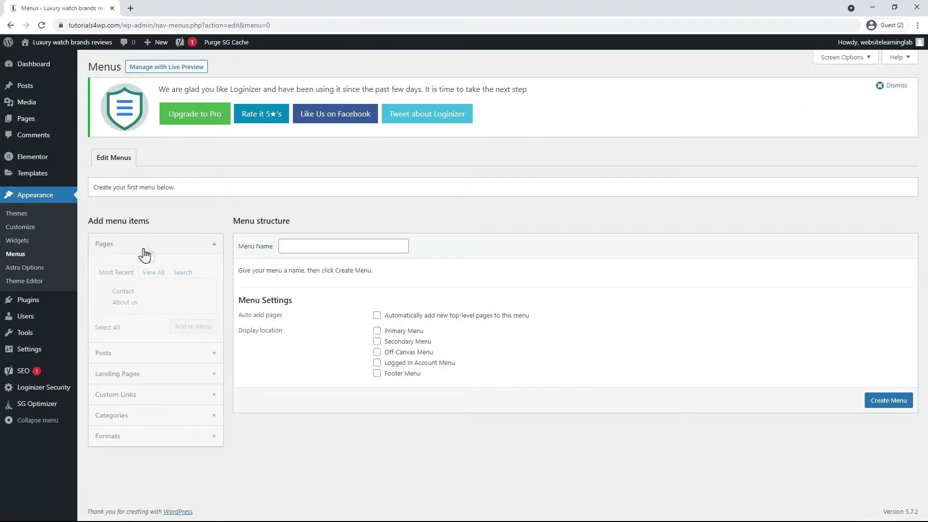
Create a menu named 'Menu 1' assigned to the Primary Menu location
click(302, 250)
text(Menu 1)
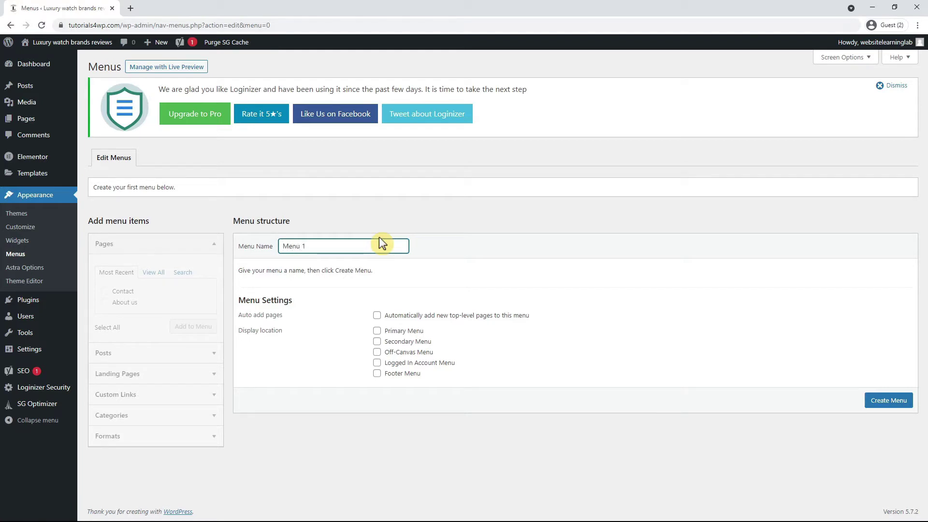
click(376, 331)
click(891, 407)
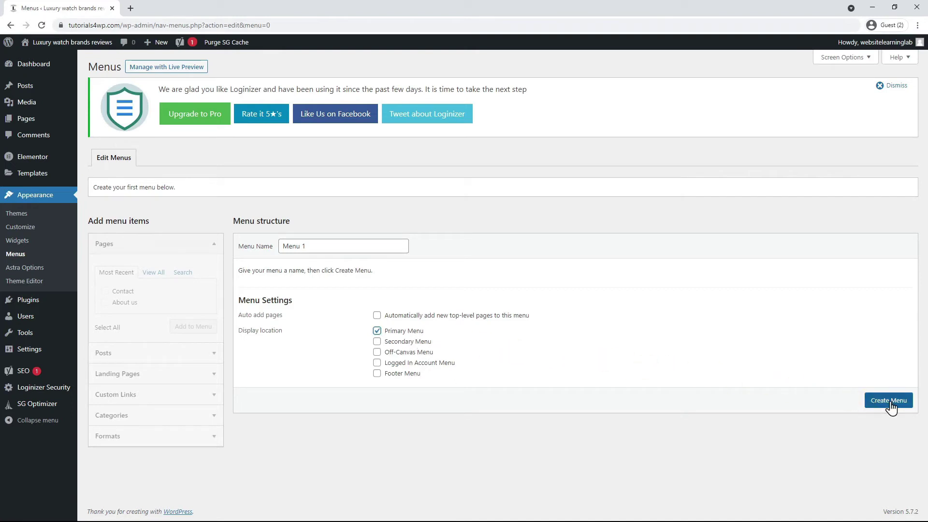
click(891, 407)
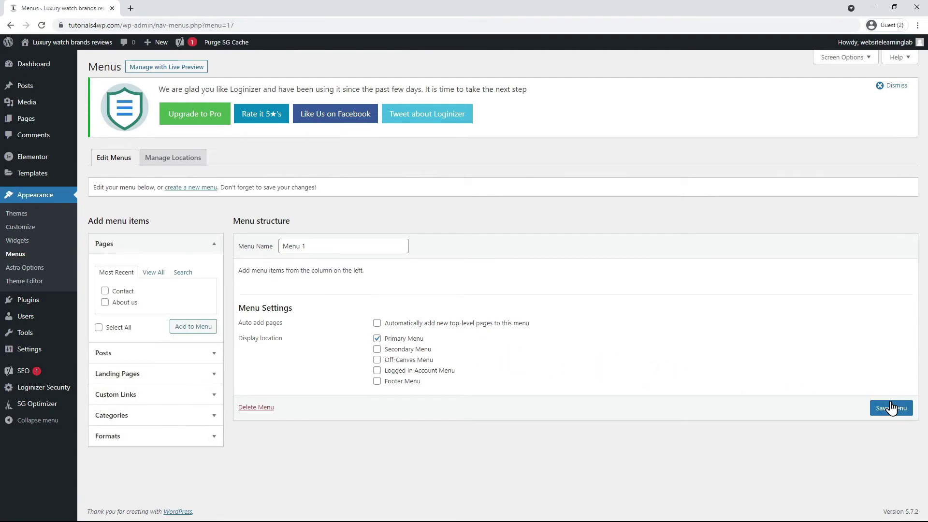
Add the Contact and About us pages to Menu 1
click(137, 360)
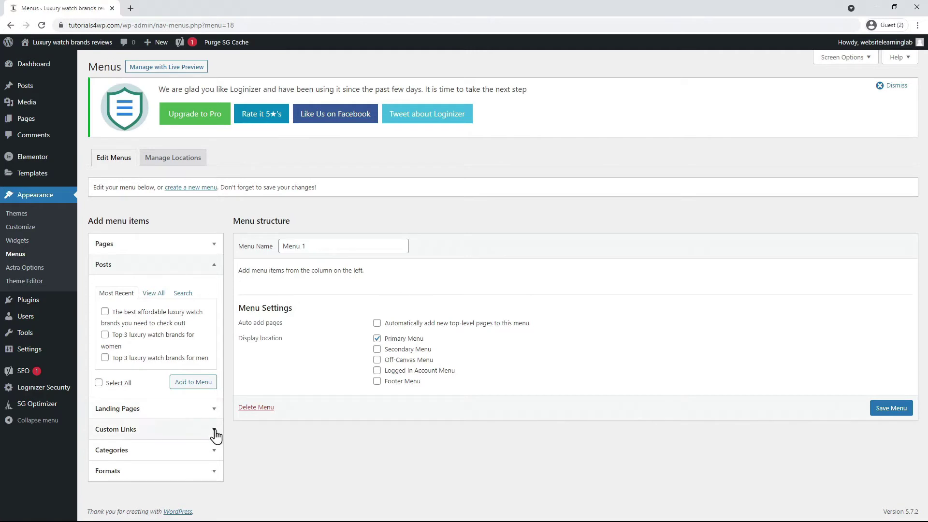
click(211, 451)
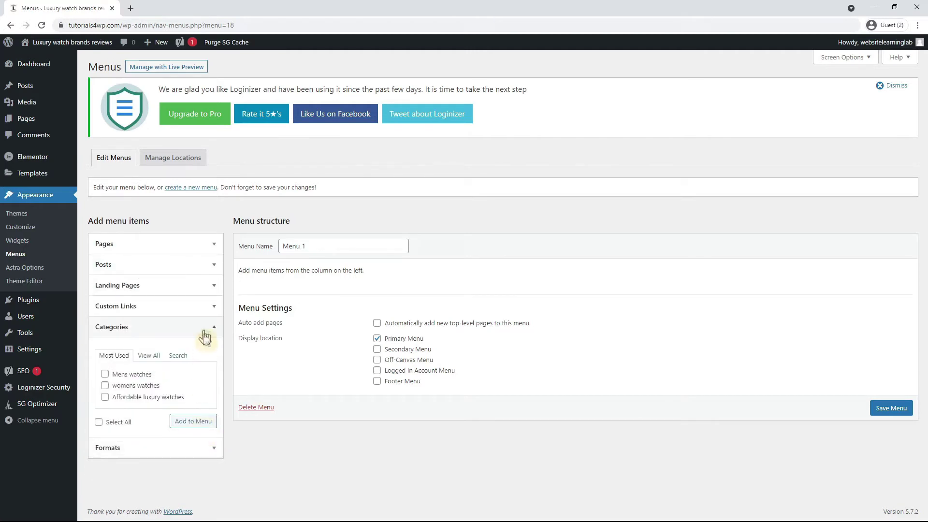
click(214, 247)
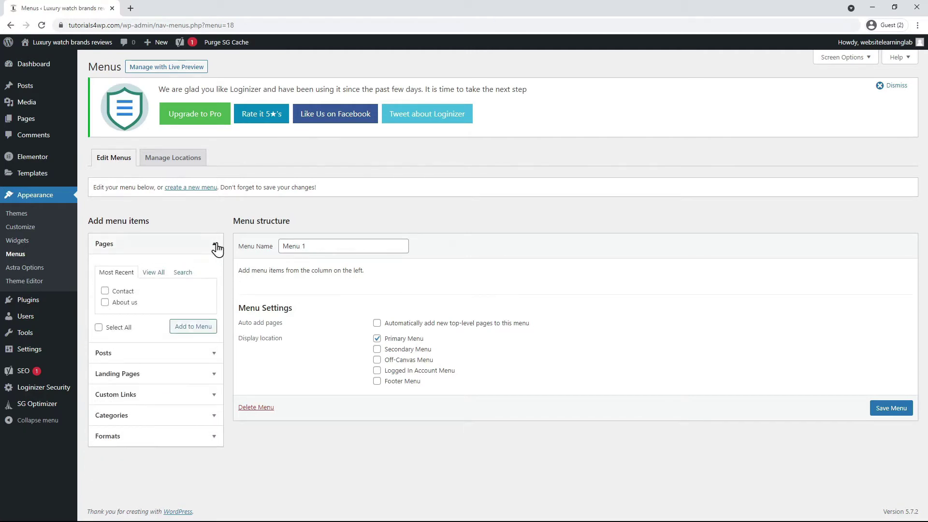
click(105, 304)
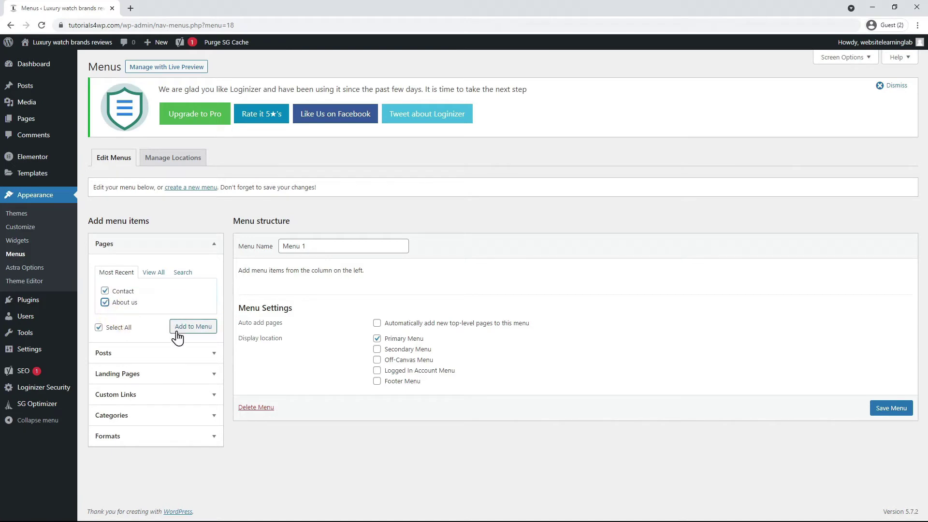
click(216, 417)
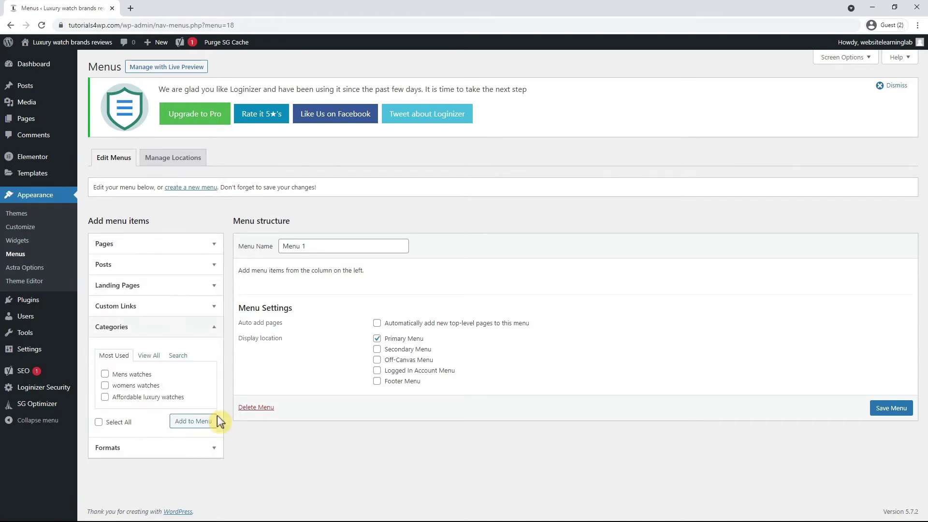
click(215, 421)
Add all three watch categories to Menu 1 and save the menu
click(99, 423)
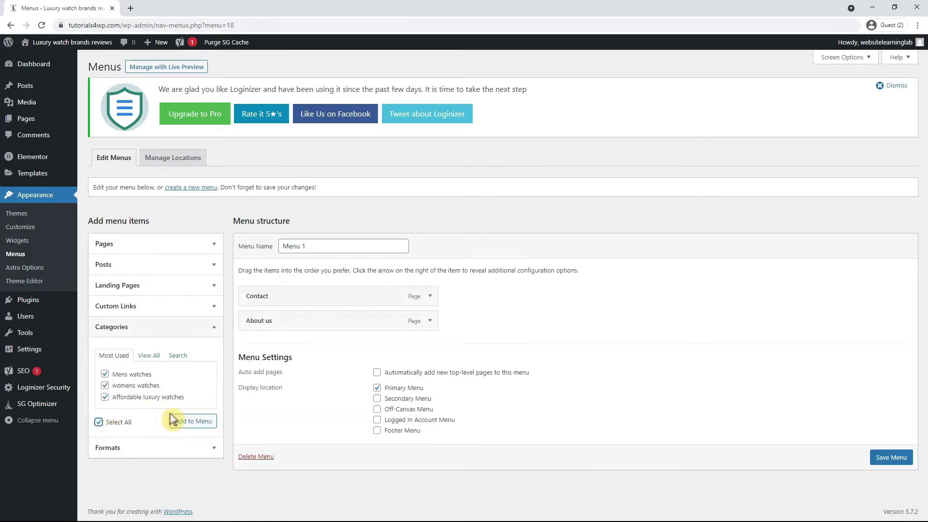
click(190, 422)
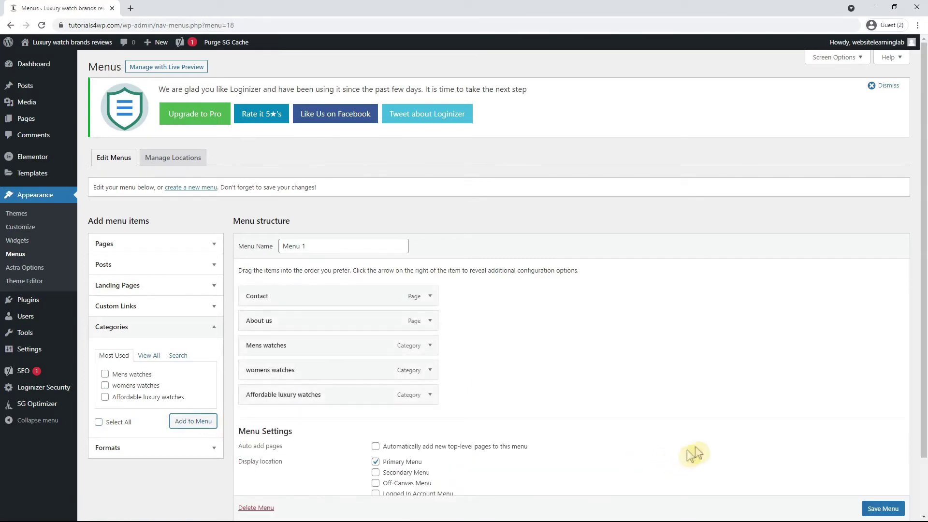
scroll(742, 417, down, 2)
click(873, 468)
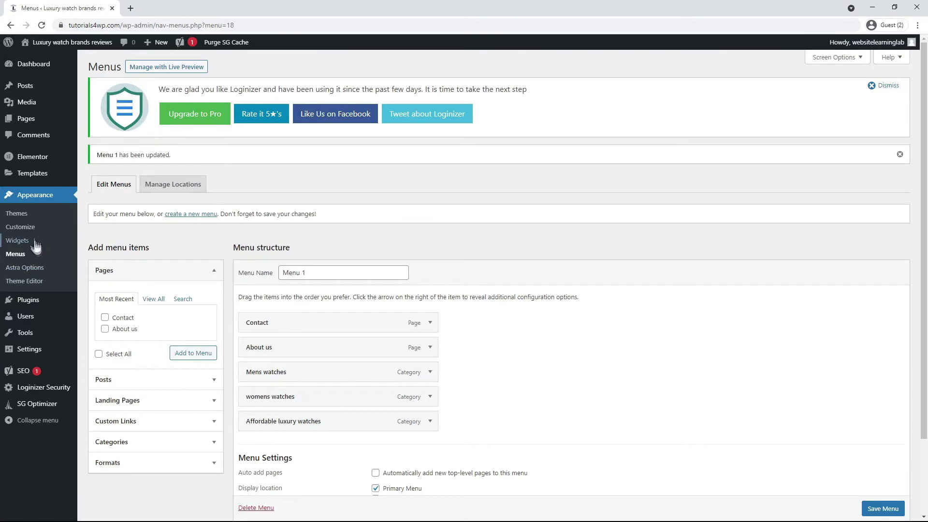
click(25, 215)
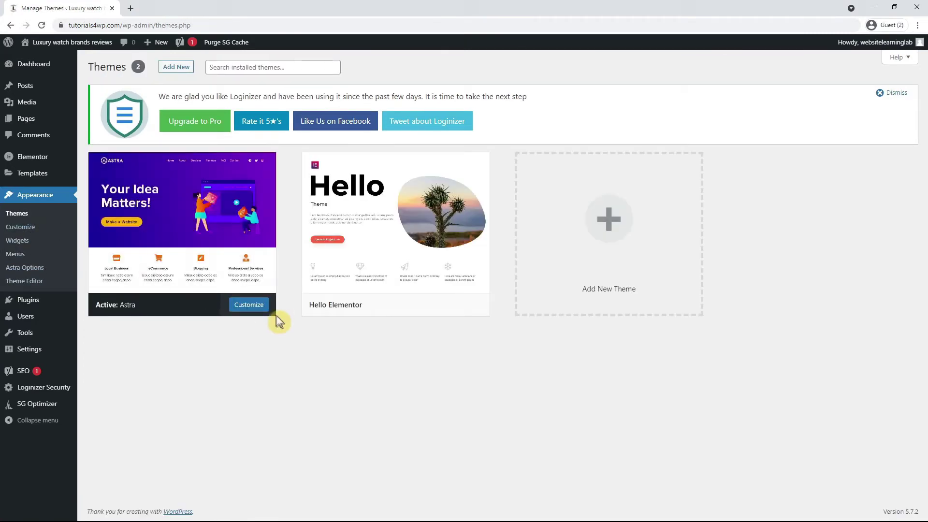
In the Astra customizer, set the Primary Menu's normal link colour to black
click(258, 308)
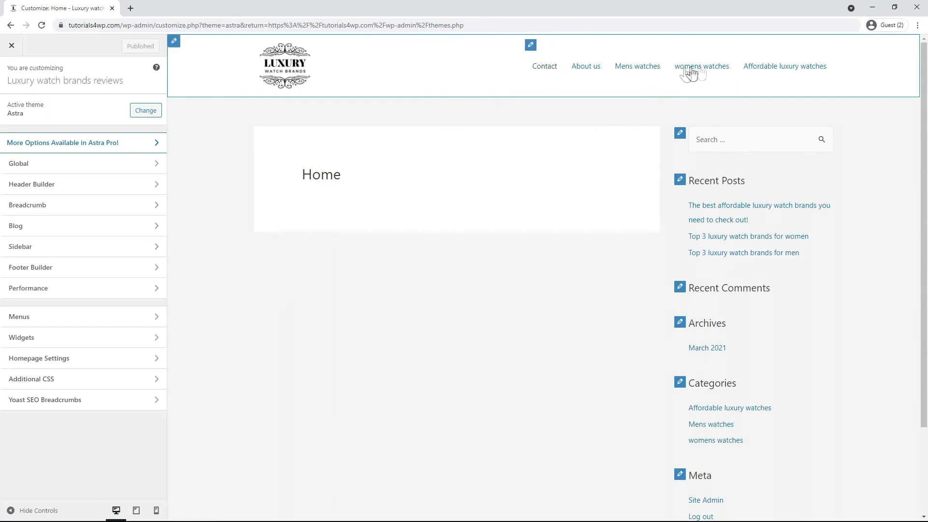
click(529, 52)
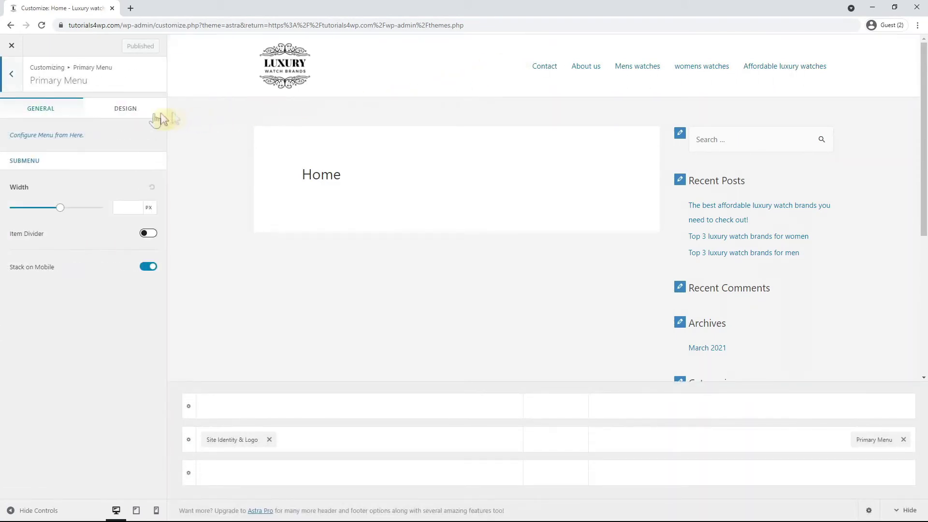
click(131, 116)
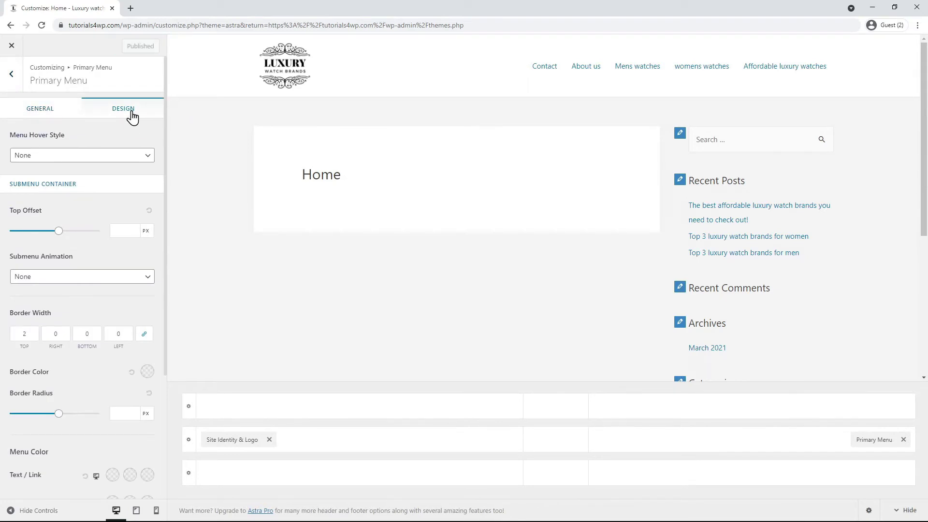
scroll(118, 201, down, 4)
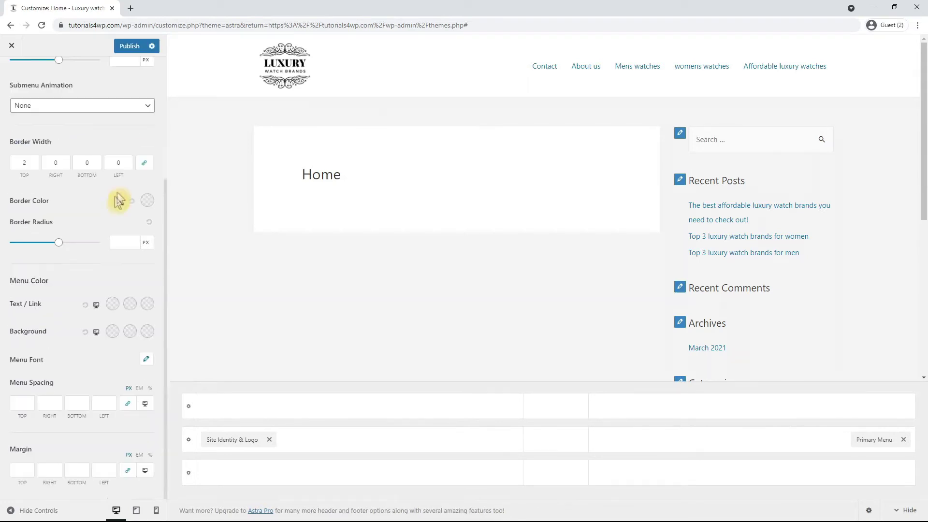
click(113, 304)
drag(89, 330, 6, 404)
click(7, 403)
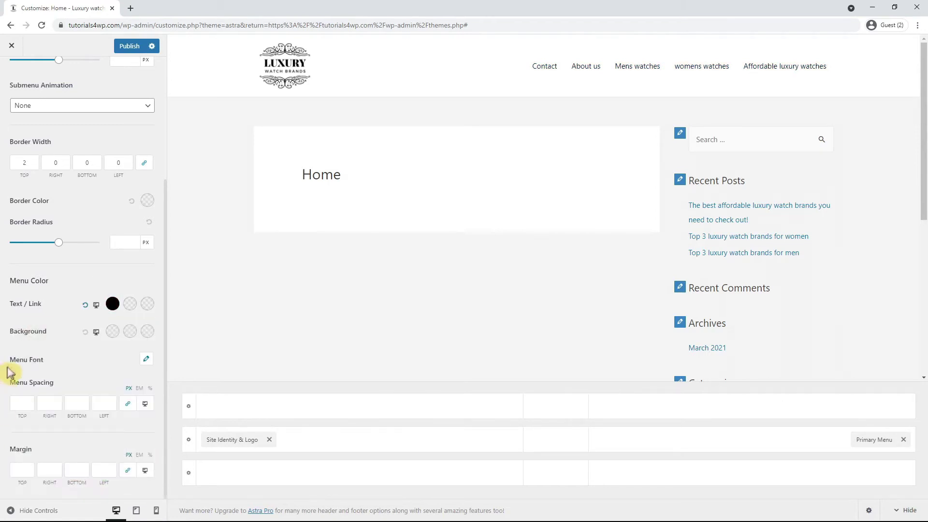
Set the Primary Menu's hover and active link colours to #bfbfbf
click(130, 309)
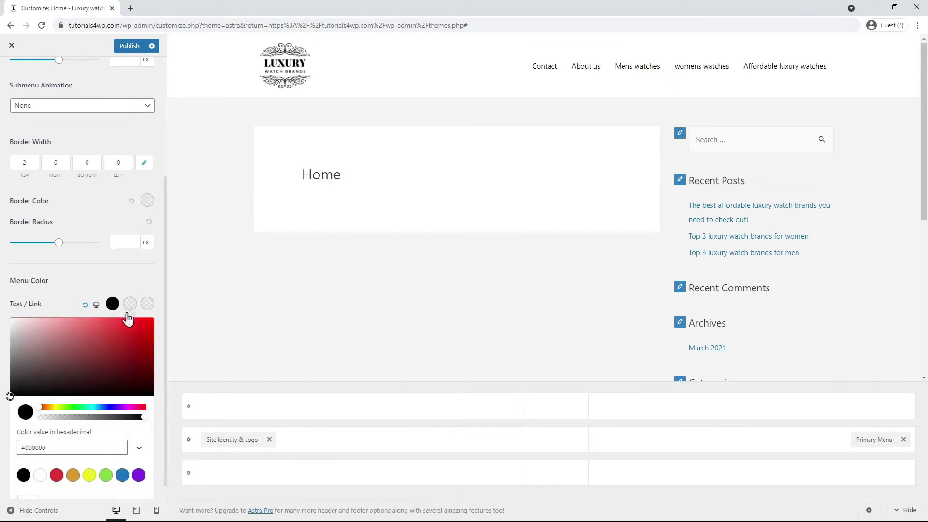
double_click(42, 447)
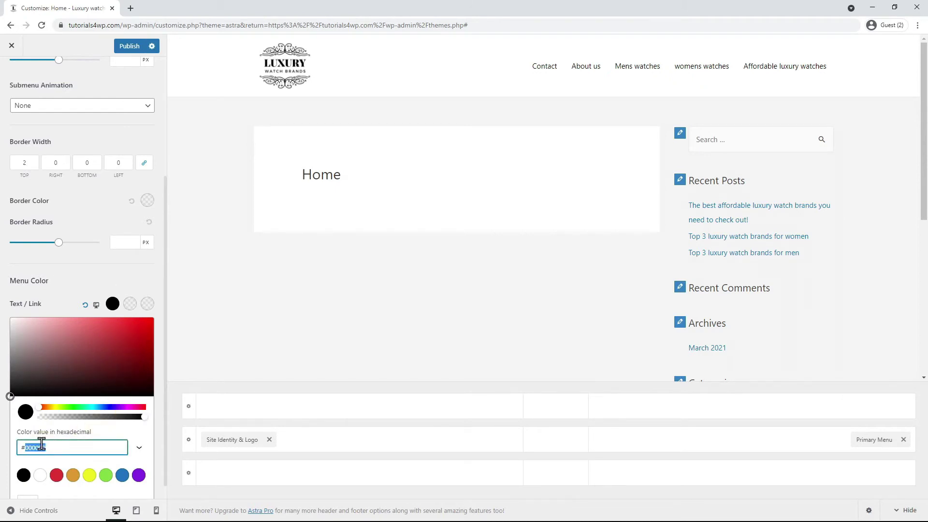
text(bfbfbf)
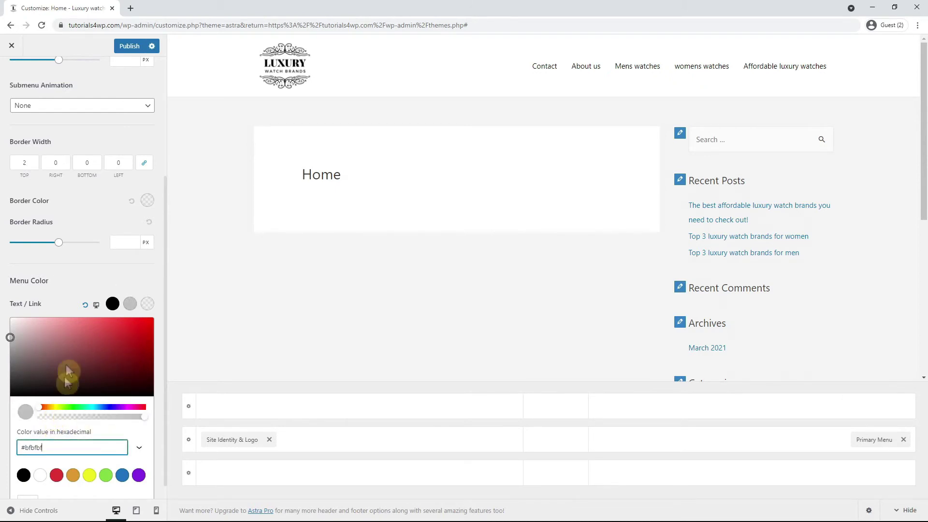
click(89, 278)
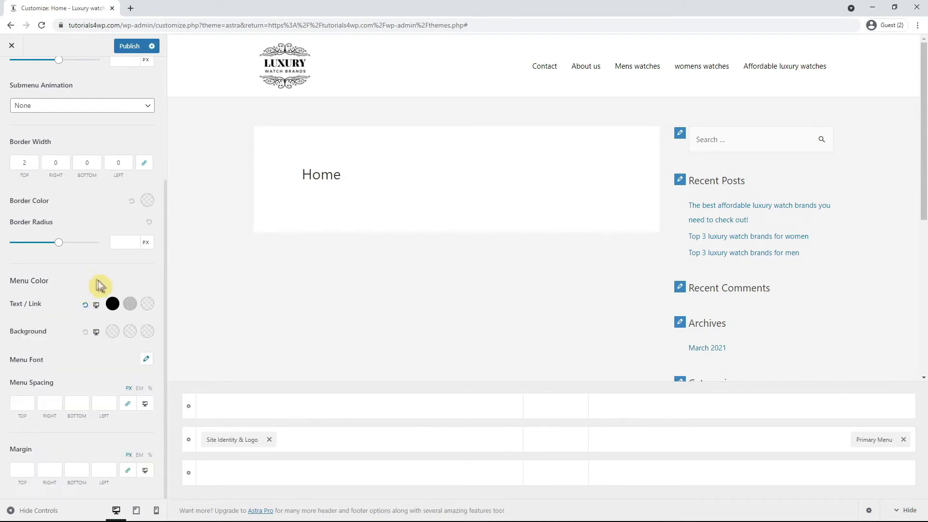
click(147, 304)
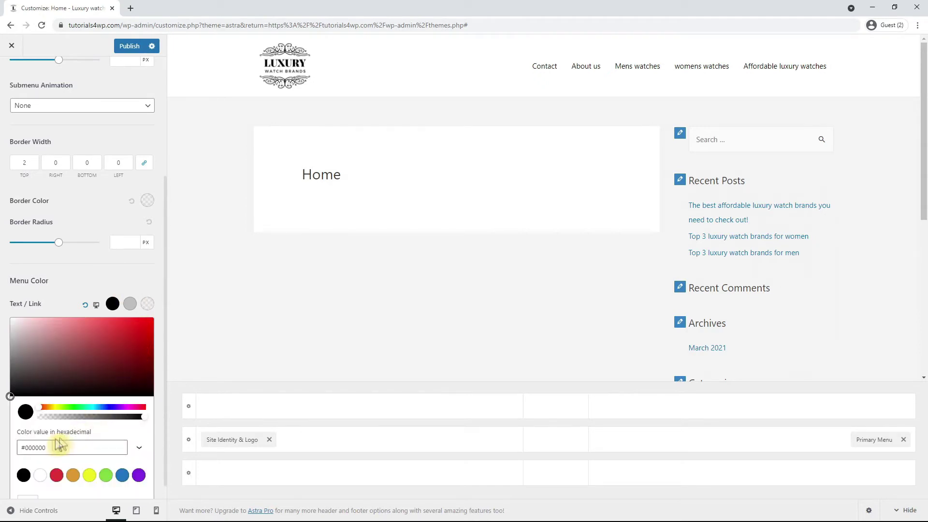
double_click(41, 448)
text(bfbfbf)
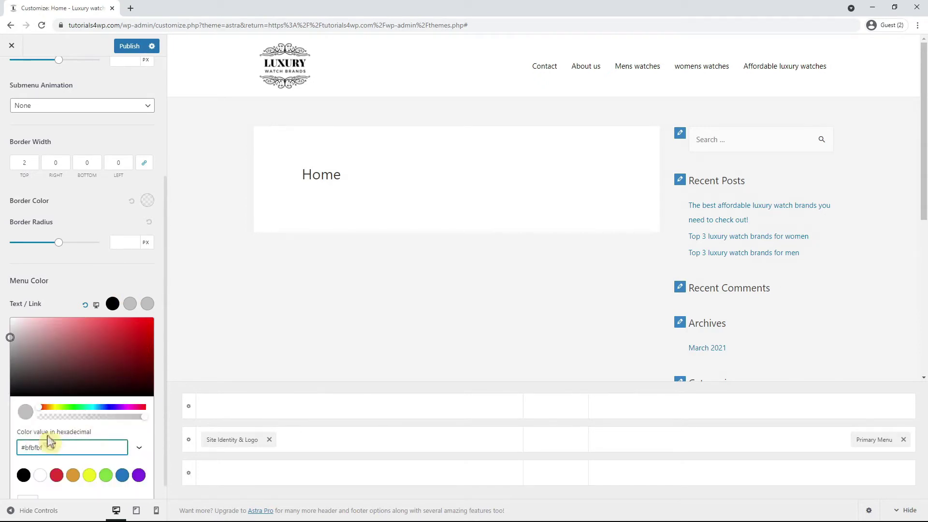
click(147, 305)
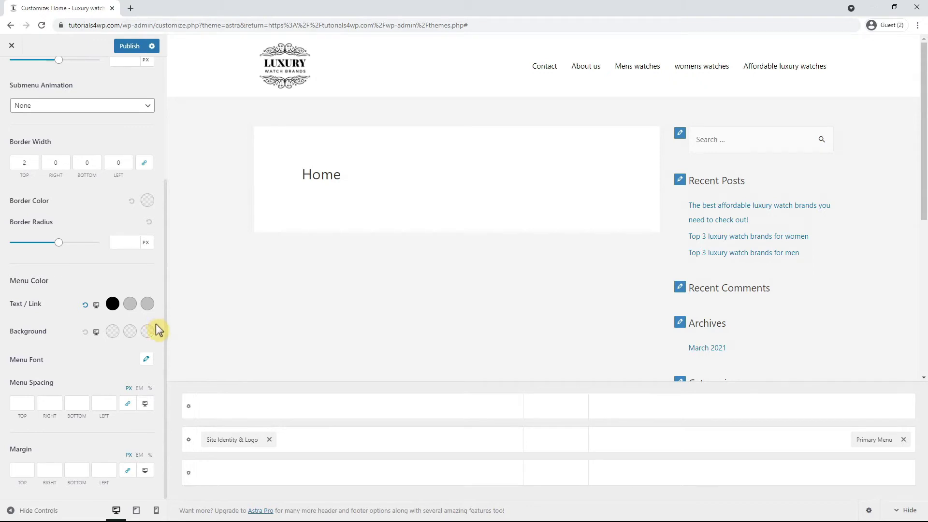
Leave the menu font family on Inherit and switch the preview to tablet width
click(147, 360)
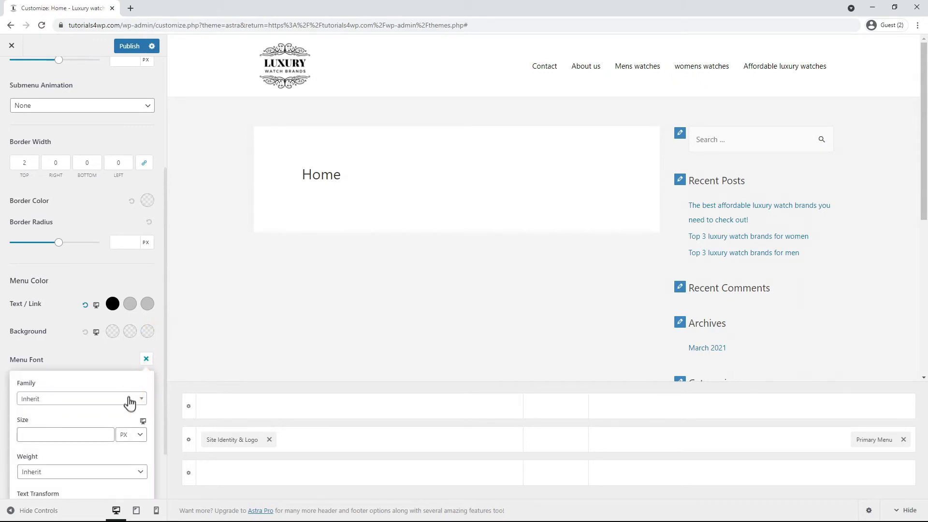
click(128, 400)
scroll(134, 438, down, 3)
scroll(131, 442, down, 5)
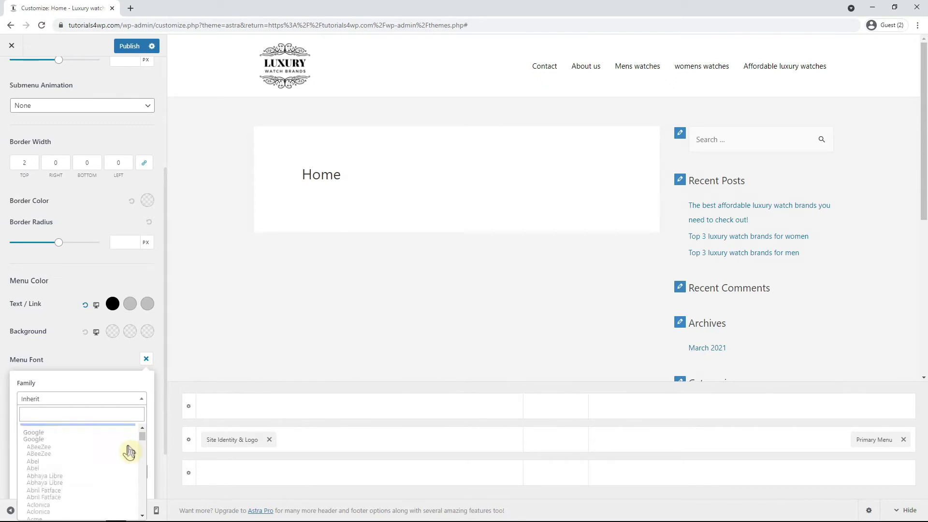
scroll(129, 447, up, 6)
scroll(127, 445, up, 2)
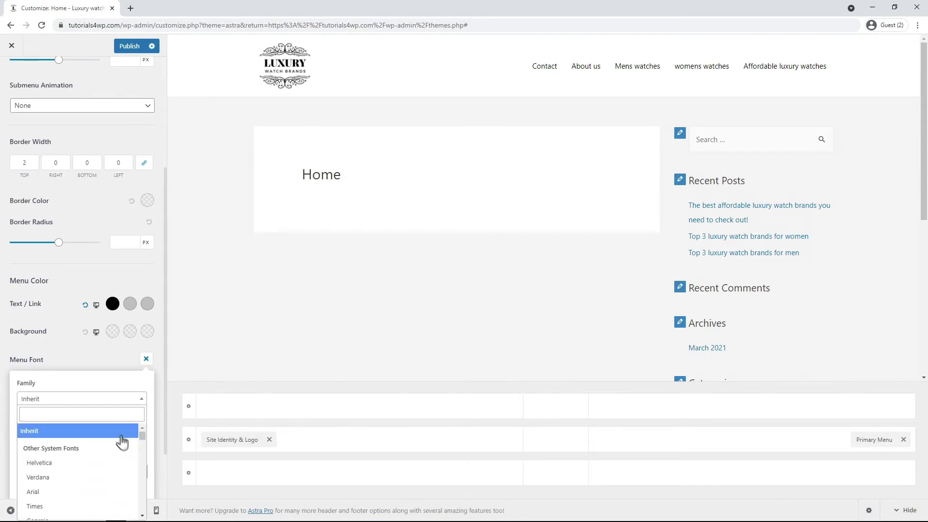
click(92, 358)
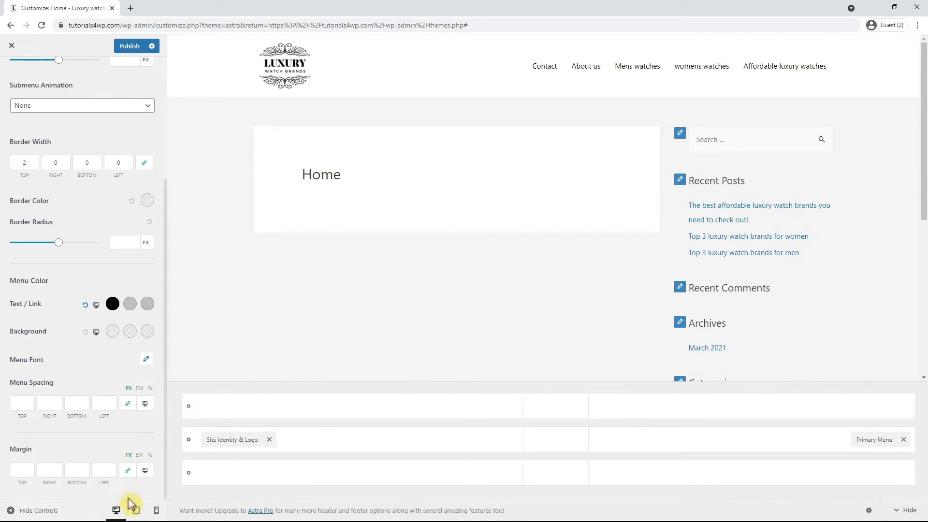
click(136, 512)
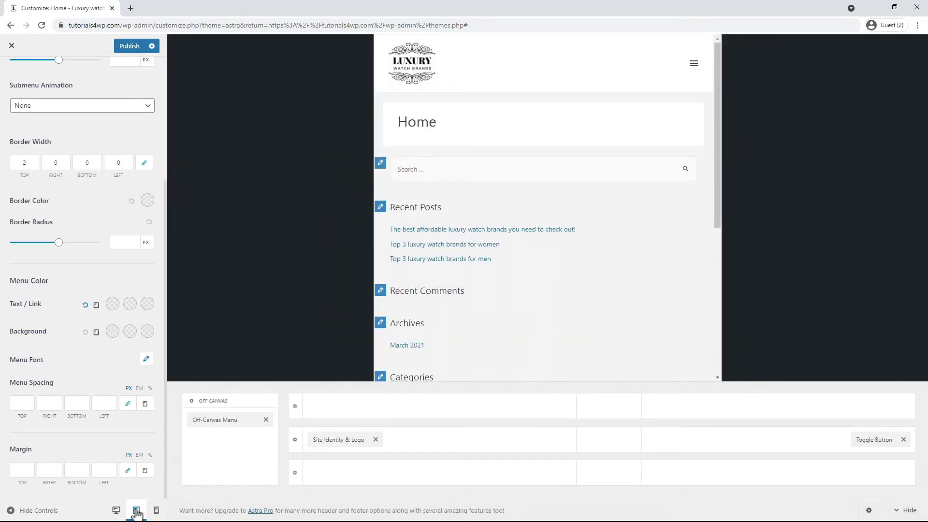
Try the Filled and Outline toggle button styles, then keep the Minimal style
scroll(110, 266, up, 4)
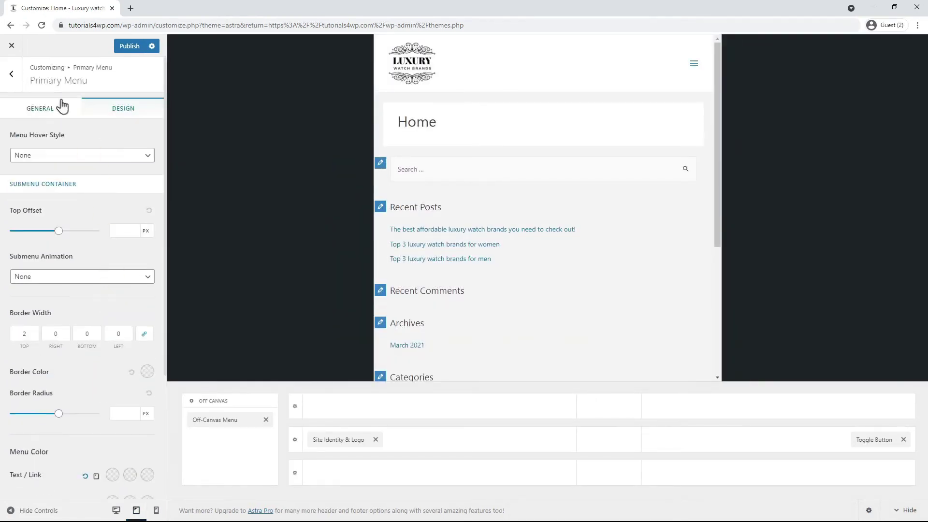
click(11, 73)
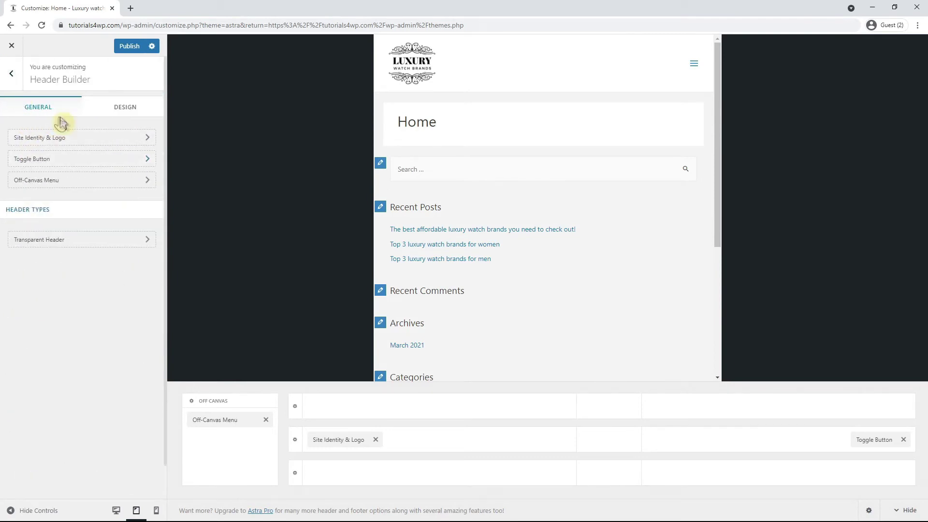
click(78, 162)
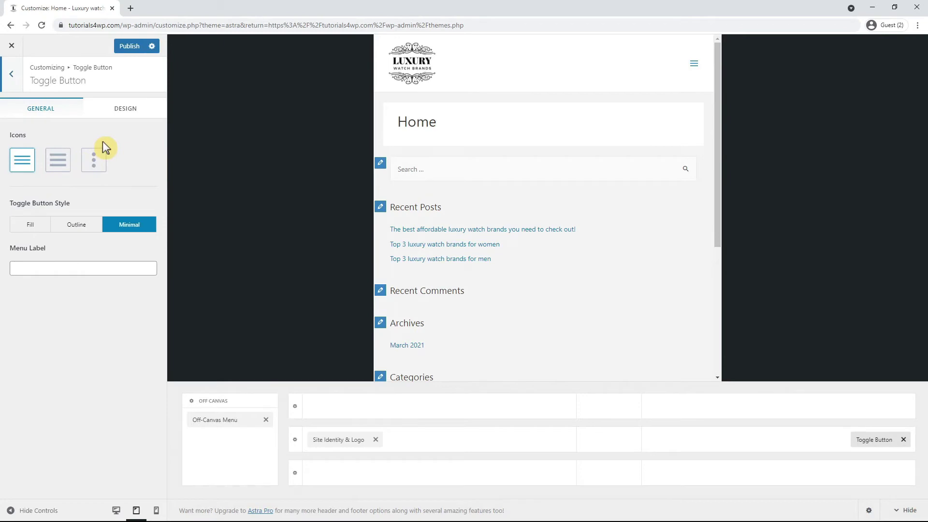
click(131, 109)
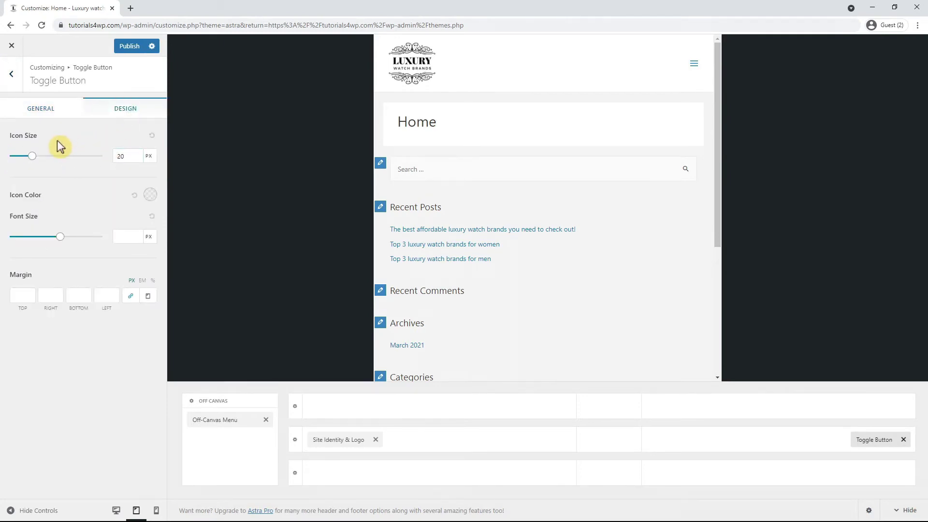
click(36, 112)
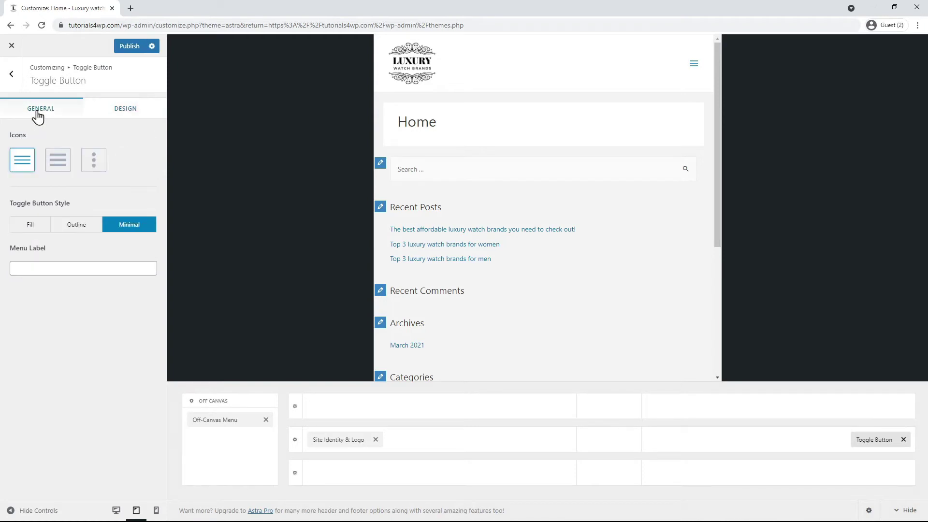
click(28, 227)
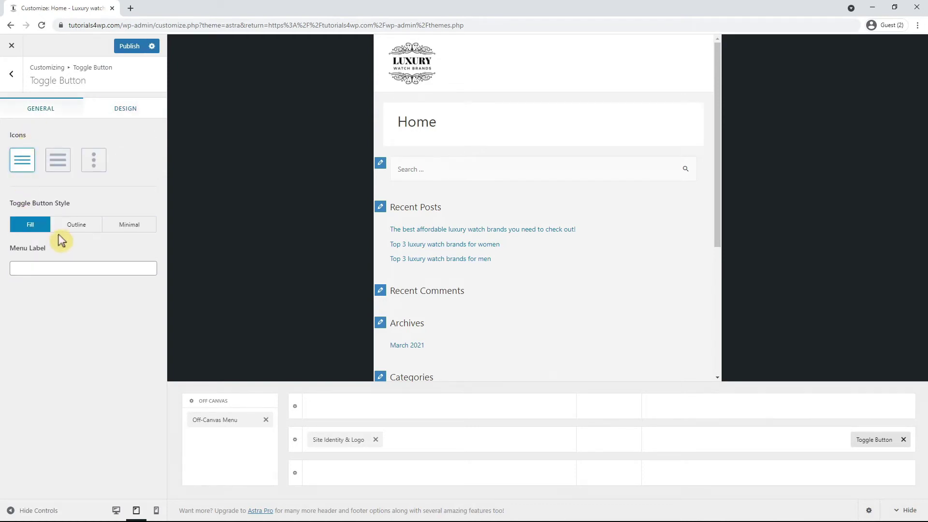
click(85, 231)
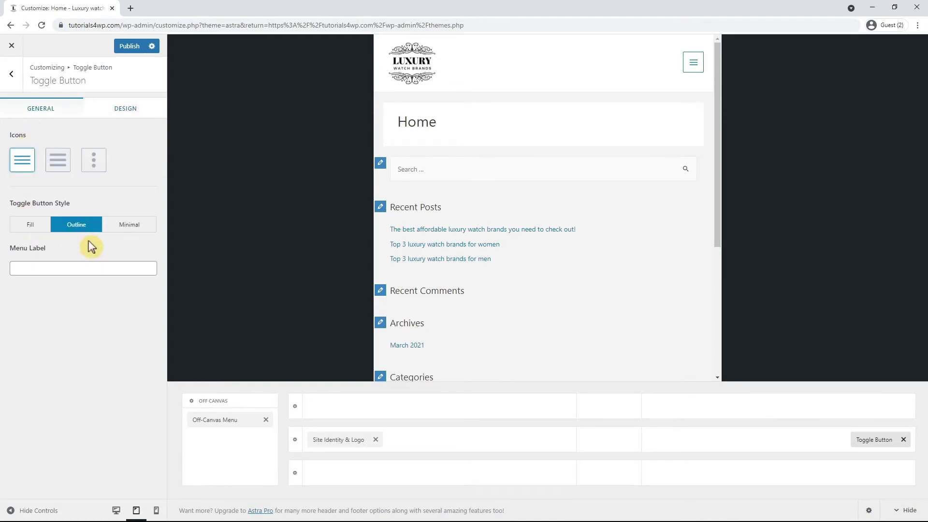
click(122, 233)
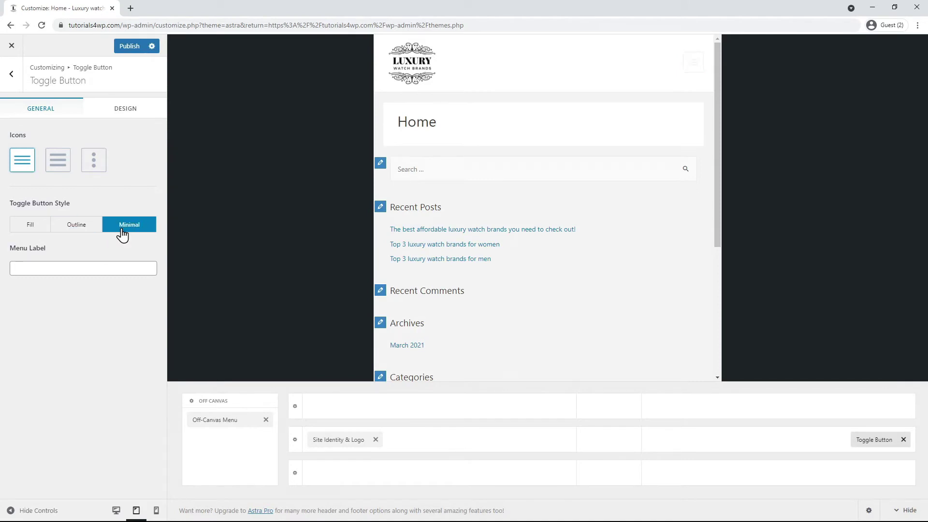
Set the toggle icon colour to black and check the mobile menu in the preview
click(125, 109)
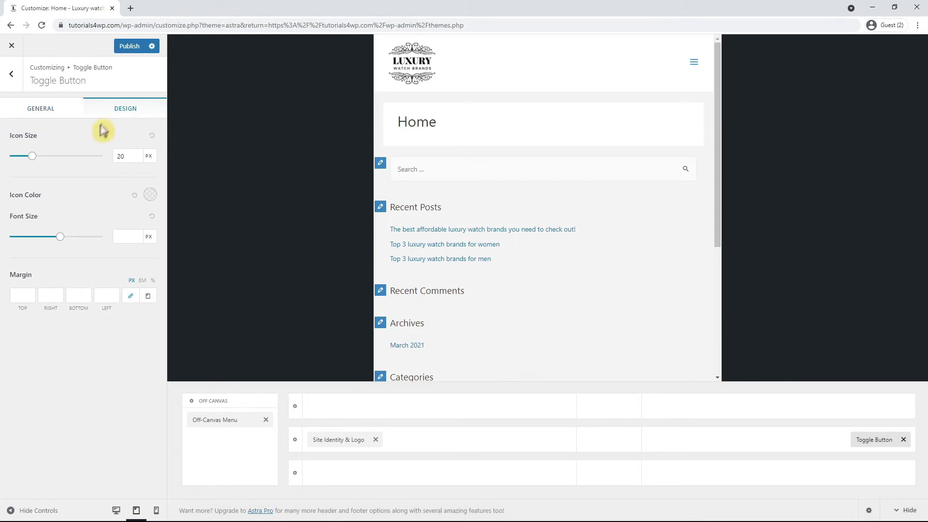
click(150, 196)
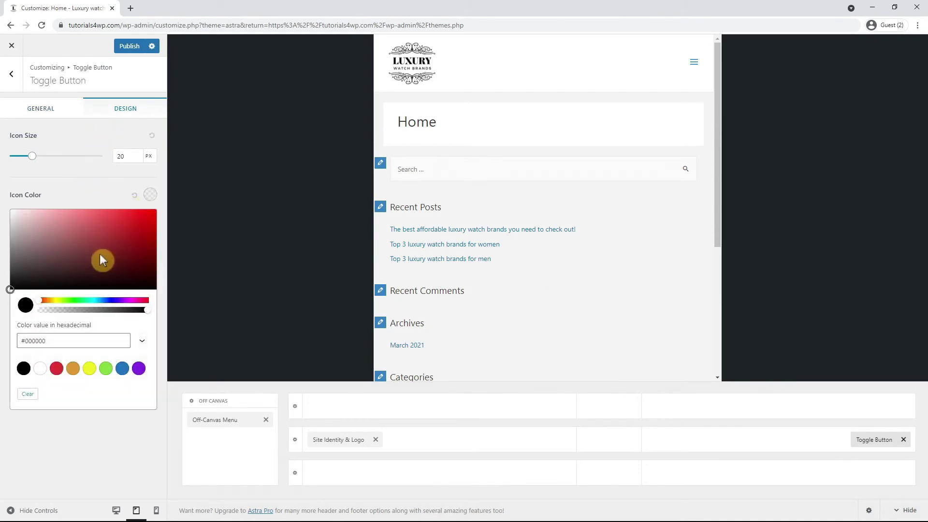
drag(100, 260, 8, 294)
click(37, 241)
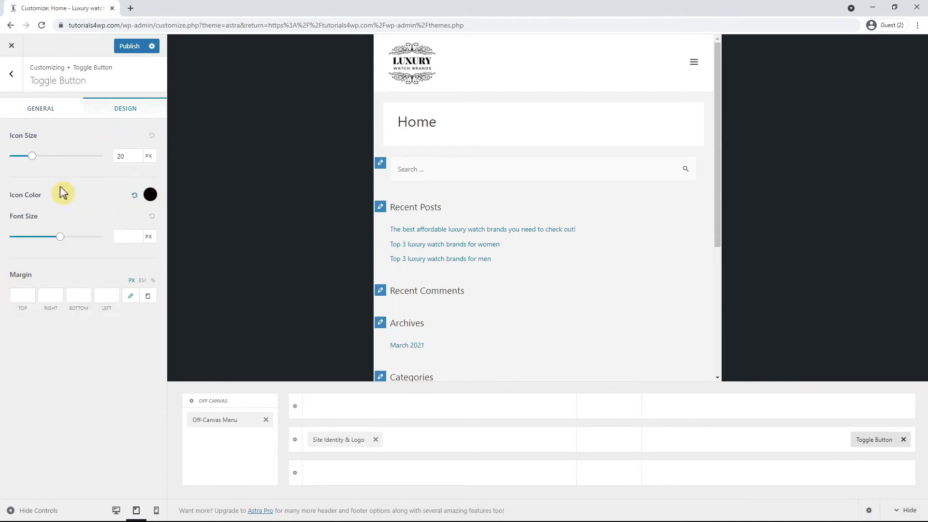
click(692, 68)
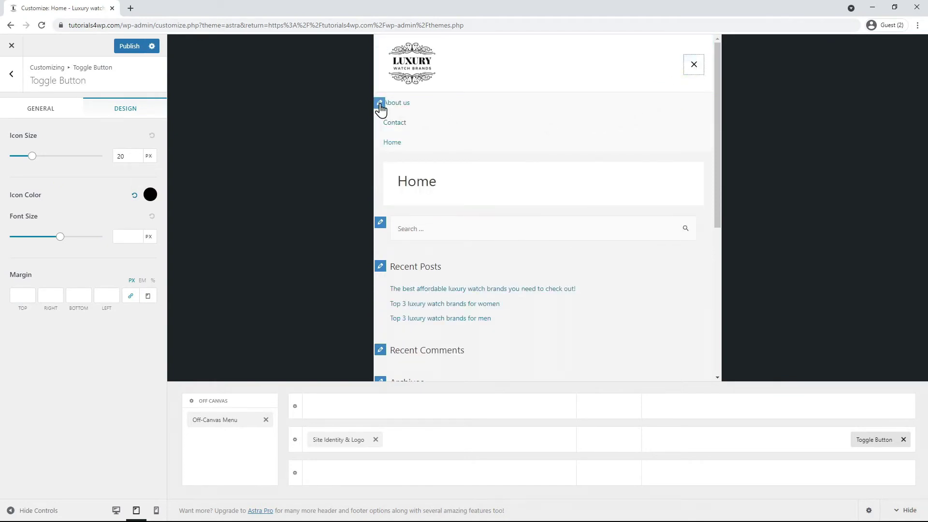
click(380, 103)
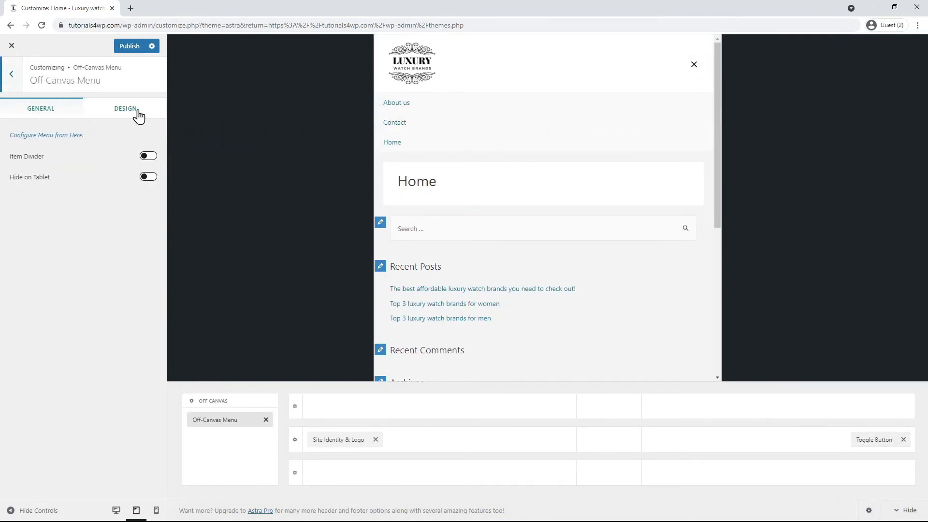
Set the Off-Canvas Menu's link colour to black
click(137, 112)
click(116, 159)
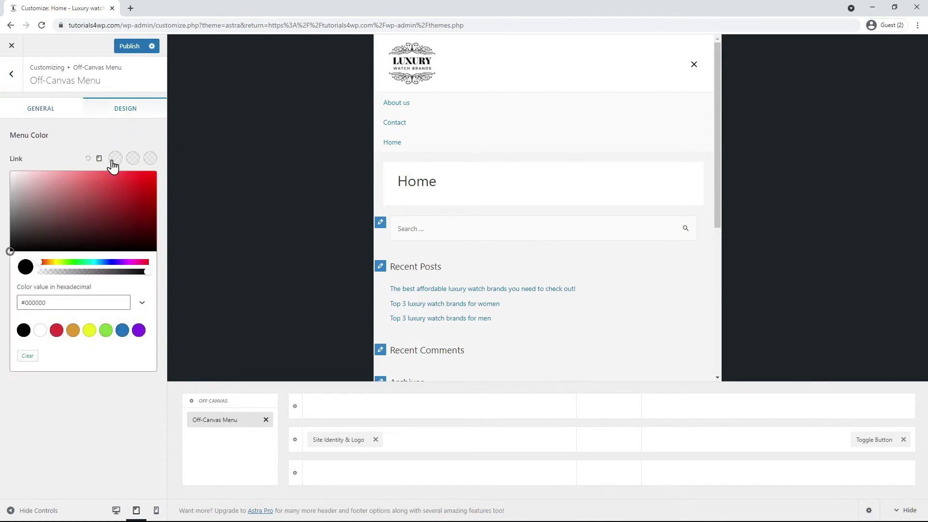
click(66, 221)
drag(56, 229, 6, 263)
click(12, 300)
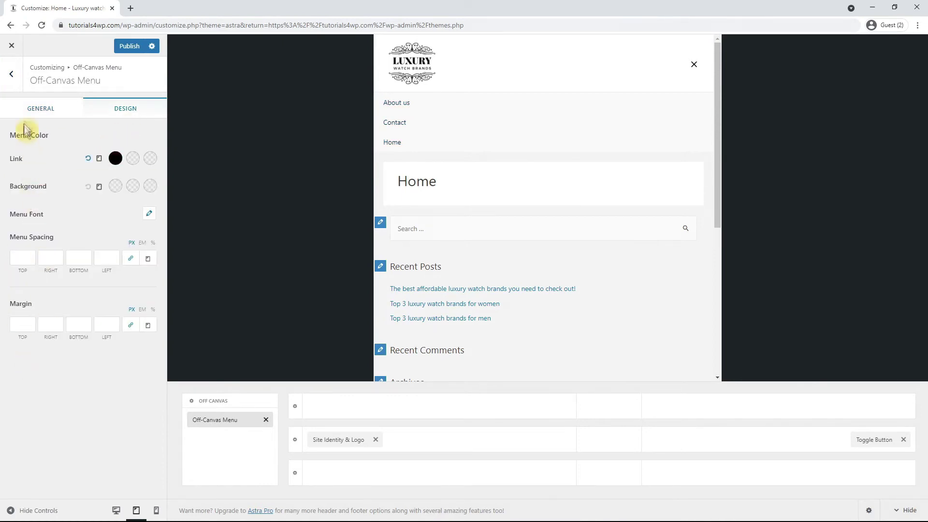
click(36, 112)
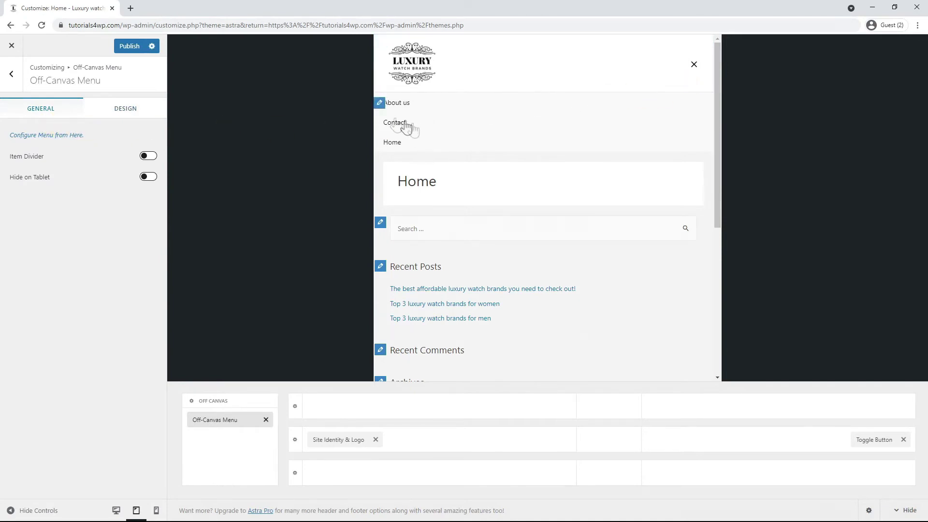
Assign Menu 1 to the Off-Canvas Menu location, check it on phone, then return to desktop
click(46, 136)
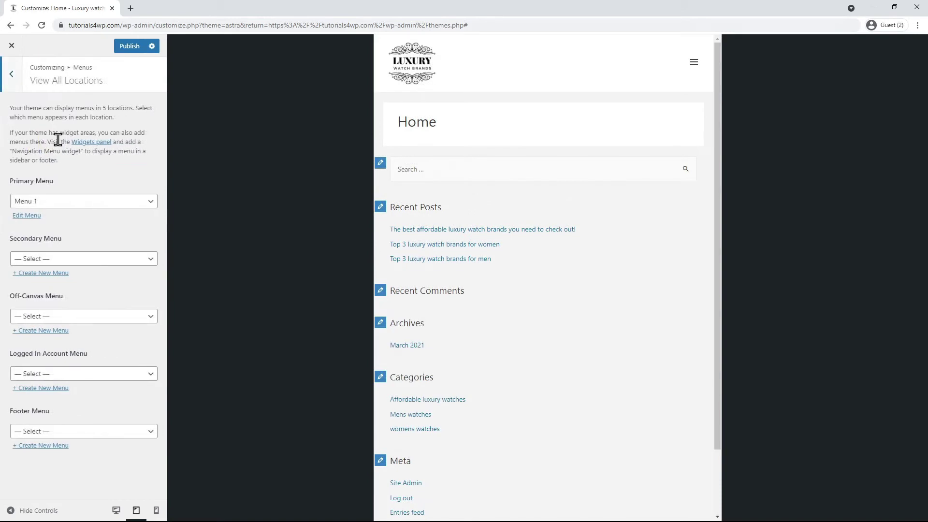
click(79, 318)
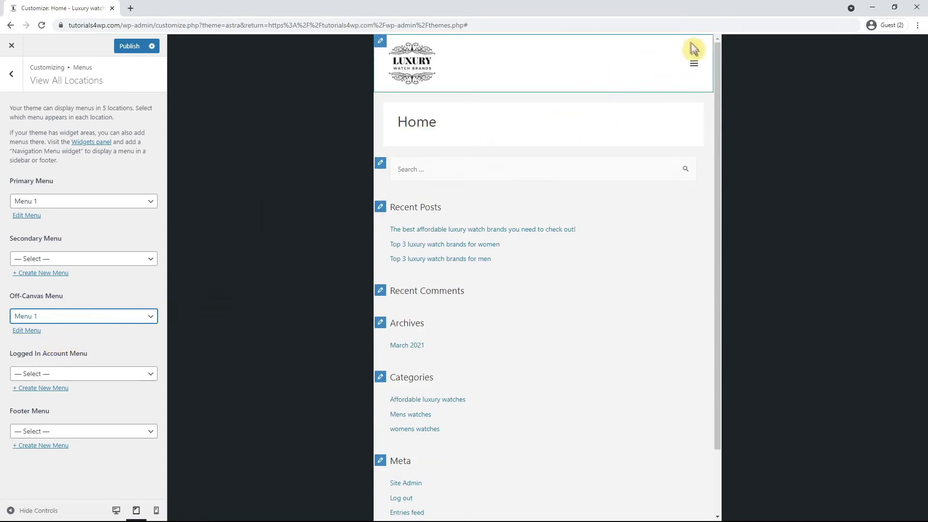
click(694, 67)
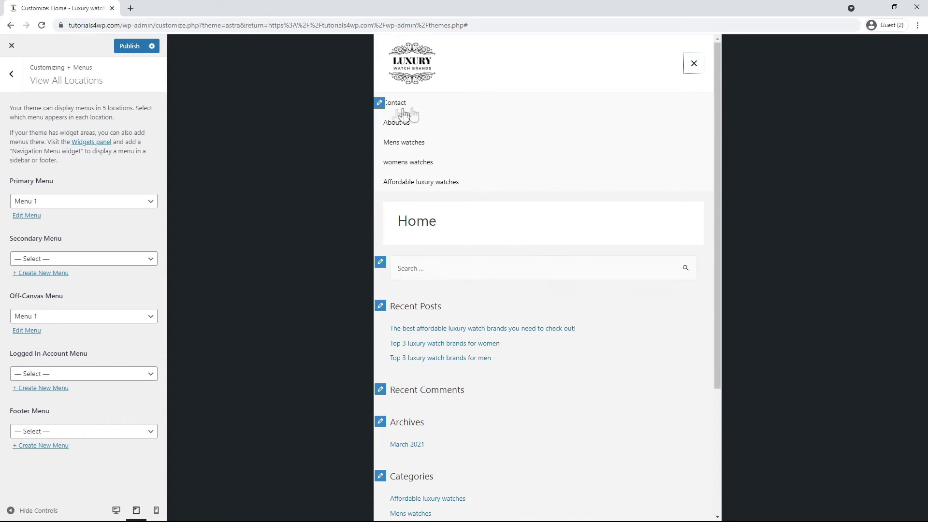
click(155, 513)
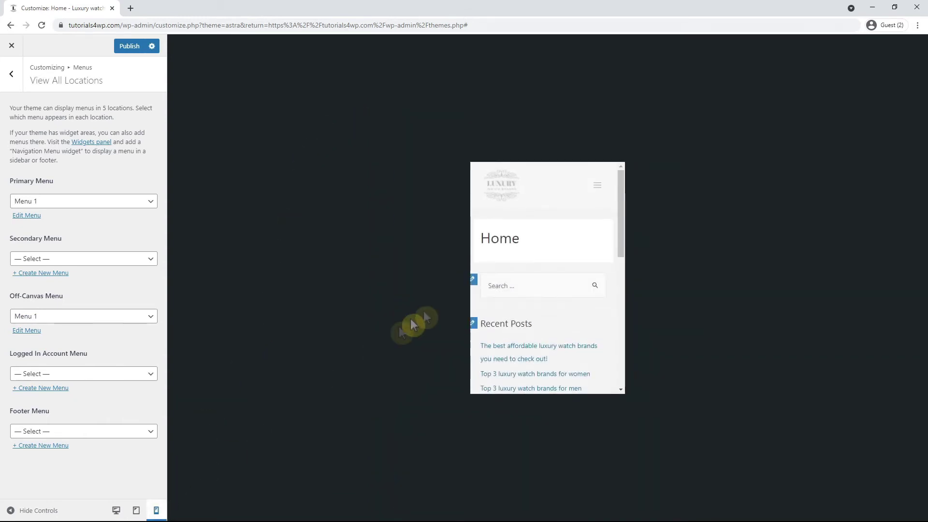
click(598, 188)
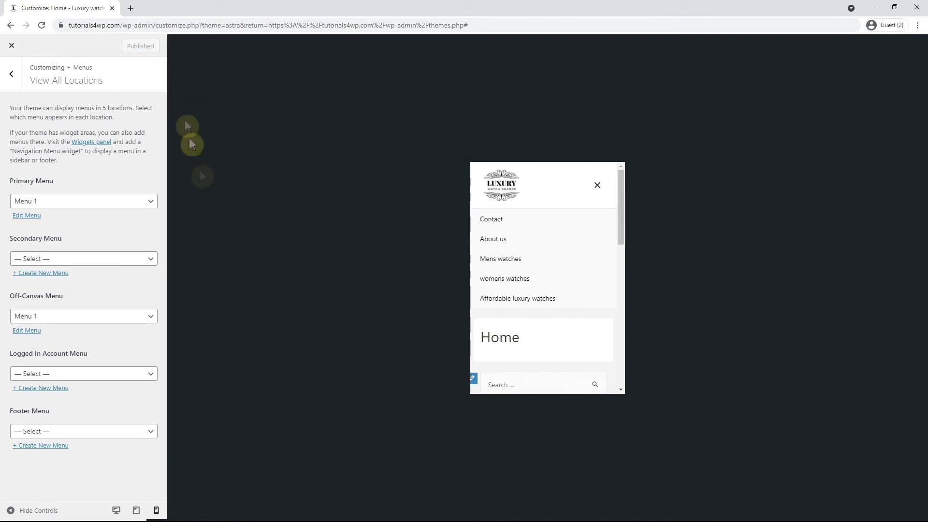
click(116, 511)
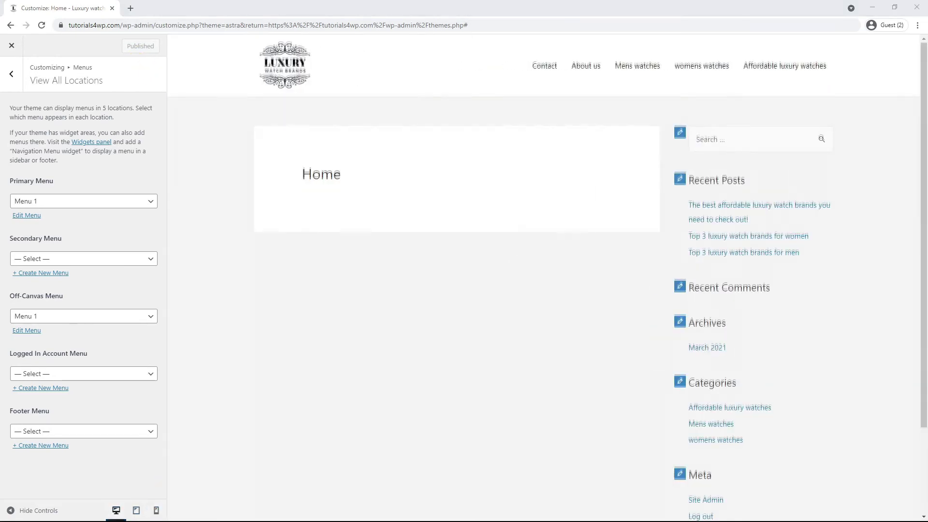
Delete '| Powered by [theme_author]' from the copyright line and keep it centre-aligned
click(174, 489)
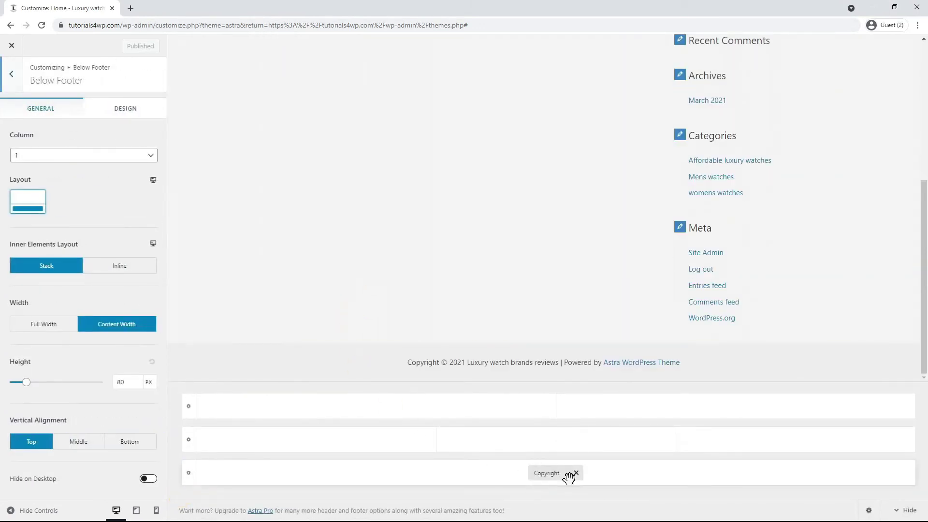
click(566, 474)
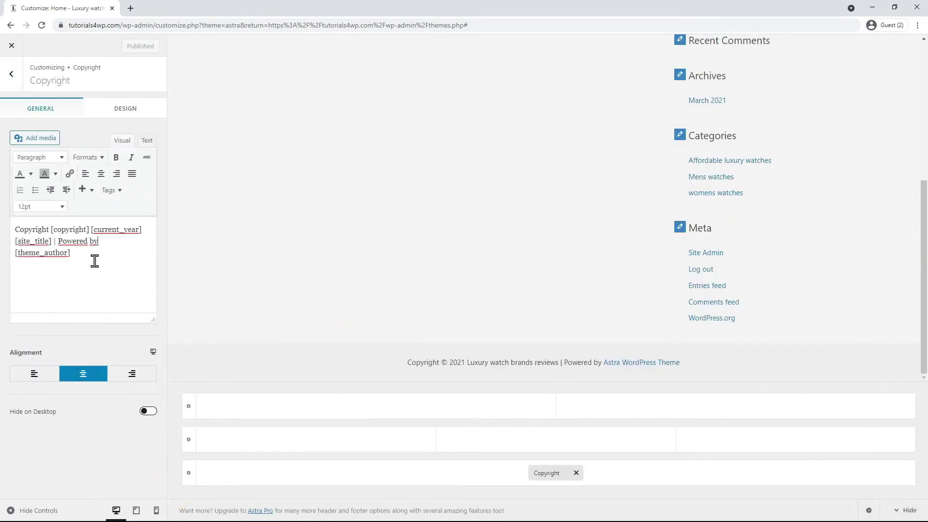
drag(74, 255, 55, 239)
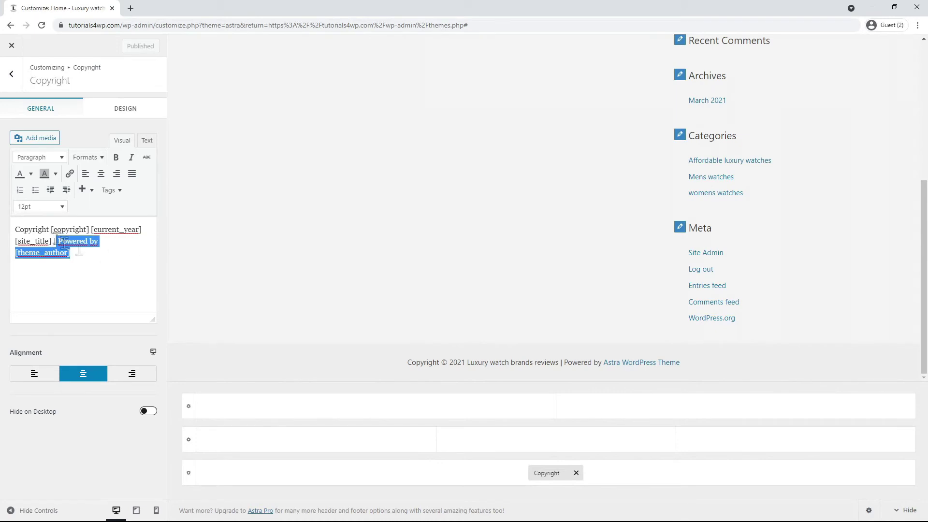
key(BackSpace)
key(BackSpace)
key(BackSpace)
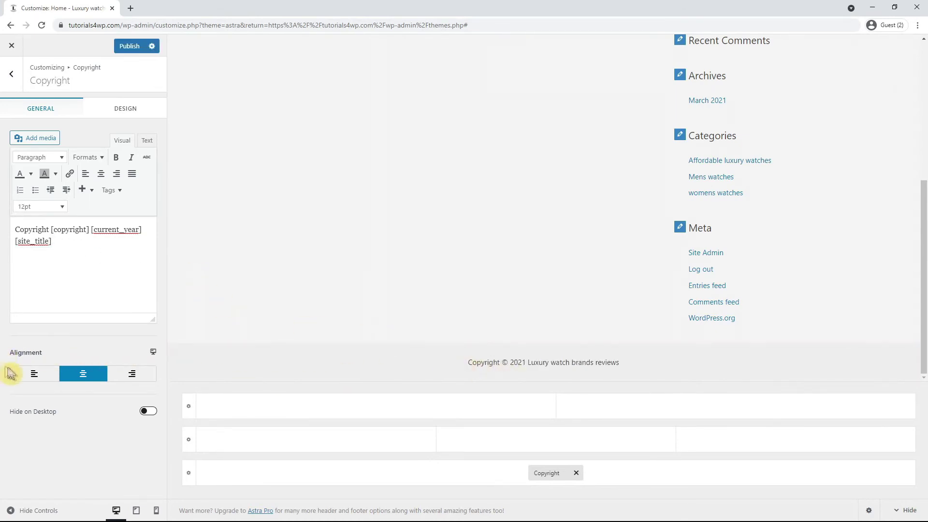
click(32, 376)
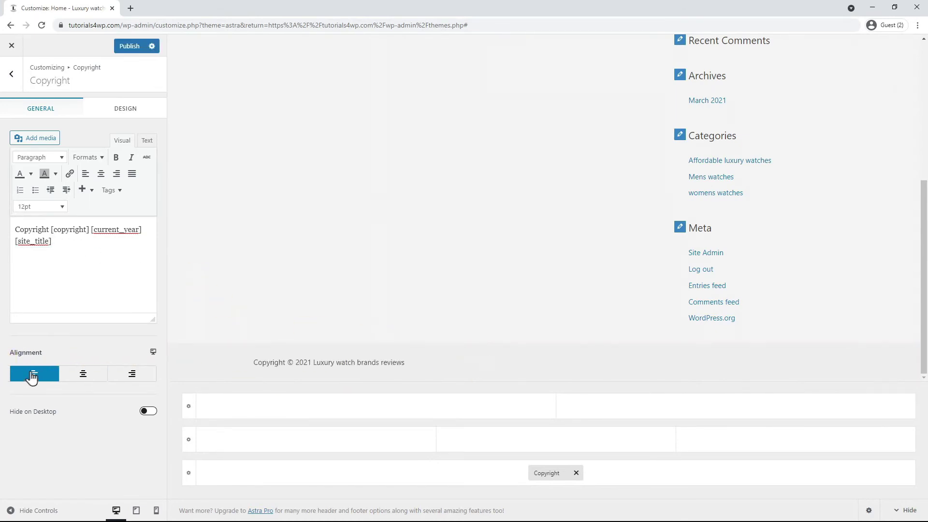
click(112, 378)
click(77, 380)
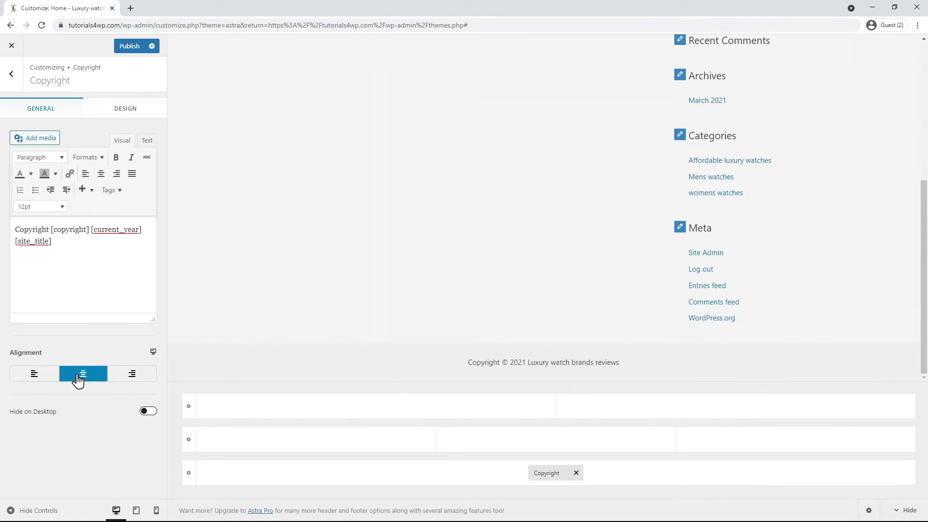
Set the copyright text colour to white #ffffff
click(111, 116)
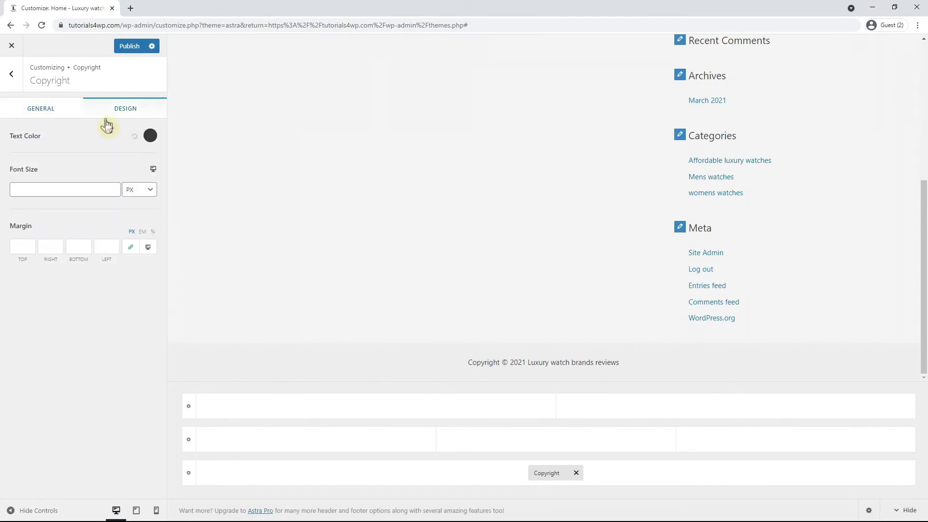
click(150, 137)
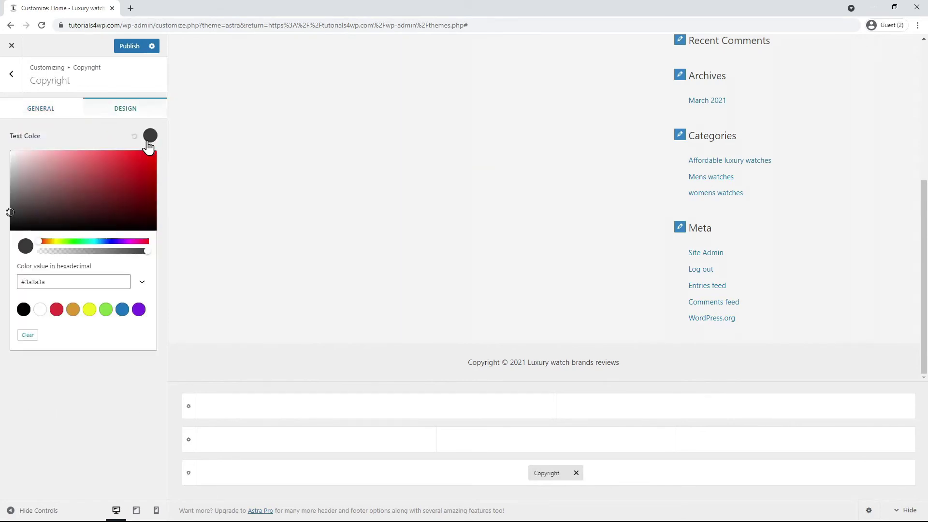
drag(141, 154, 6, 110)
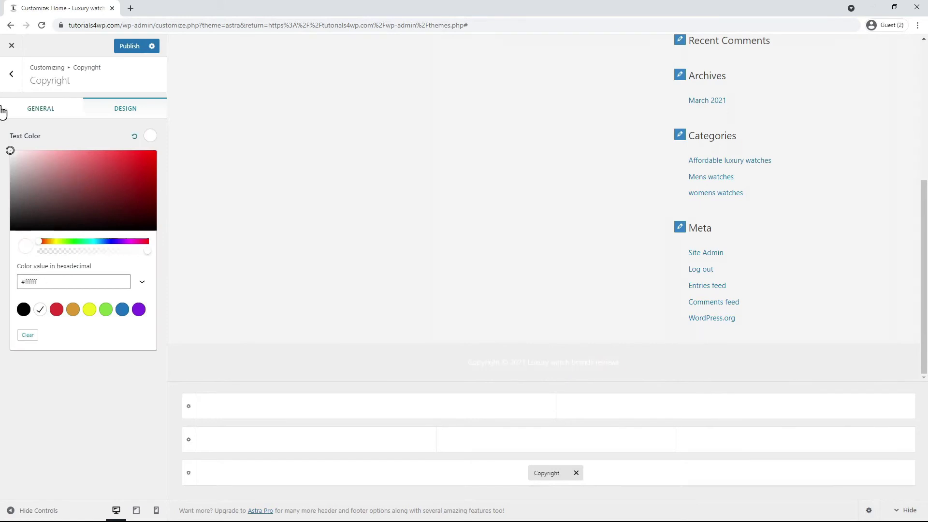
click(3, 112)
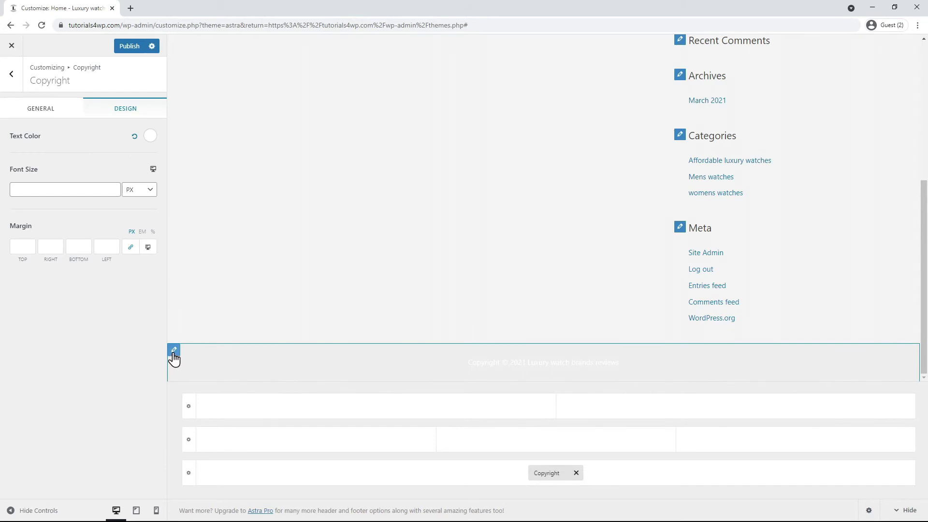
click(174, 358)
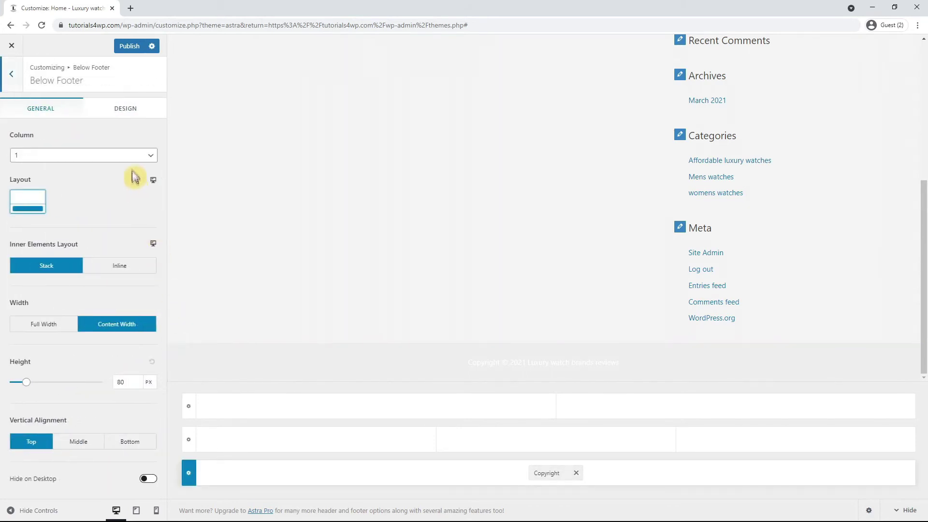
Set the Below Footer row background to the black #000000 swatch
click(128, 114)
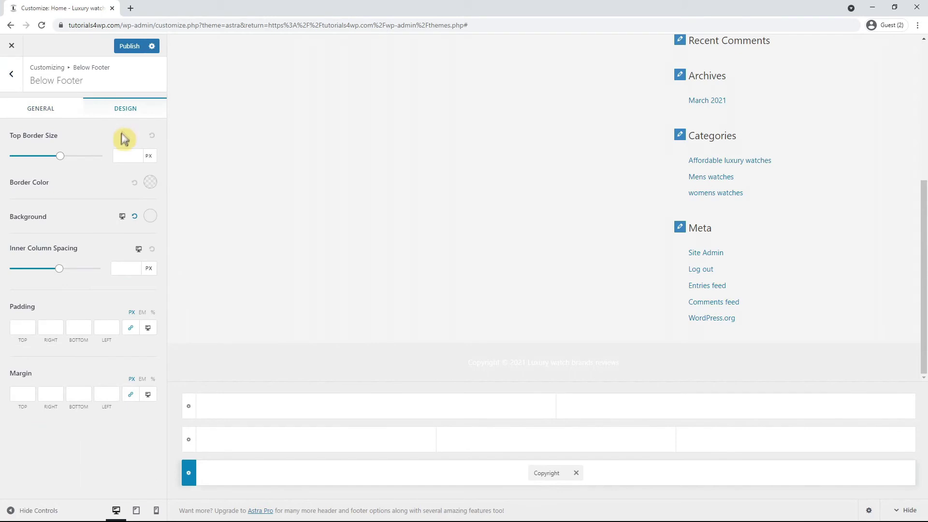
click(147, 218)
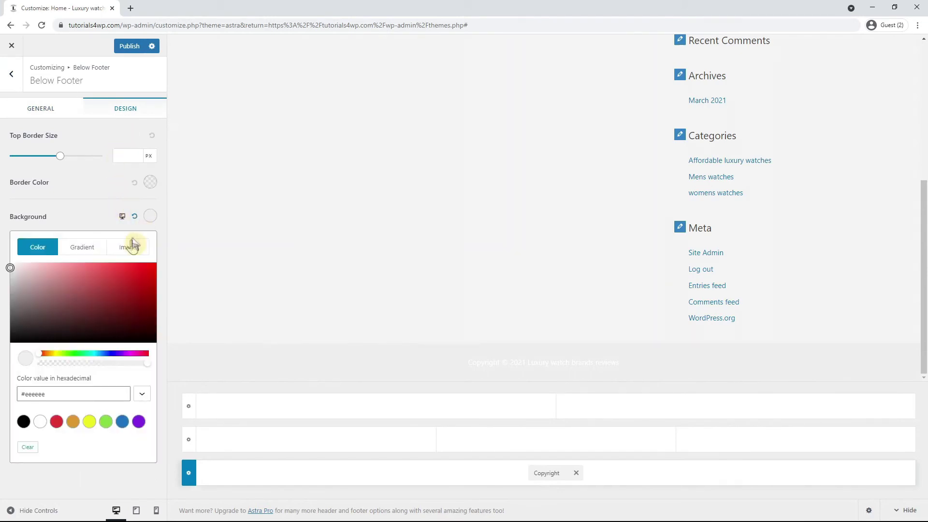
click(24, 422)
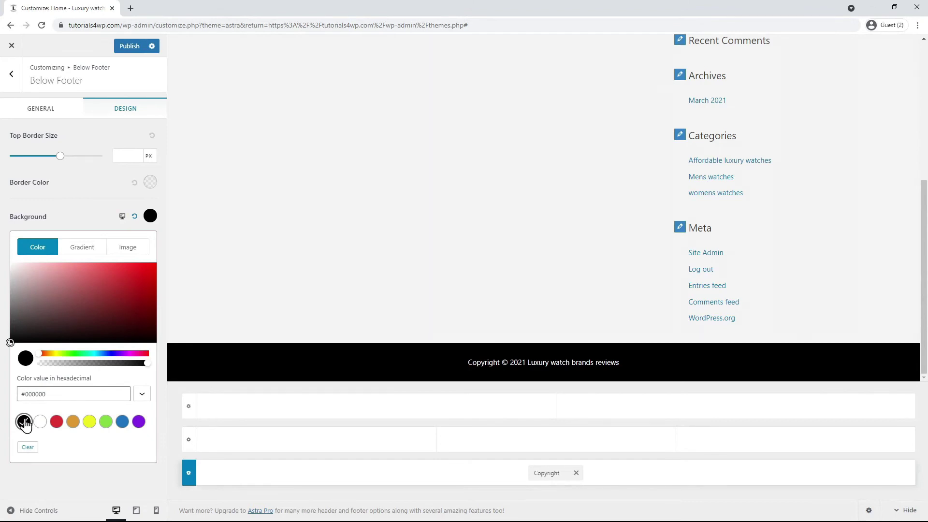
click(85, 184)
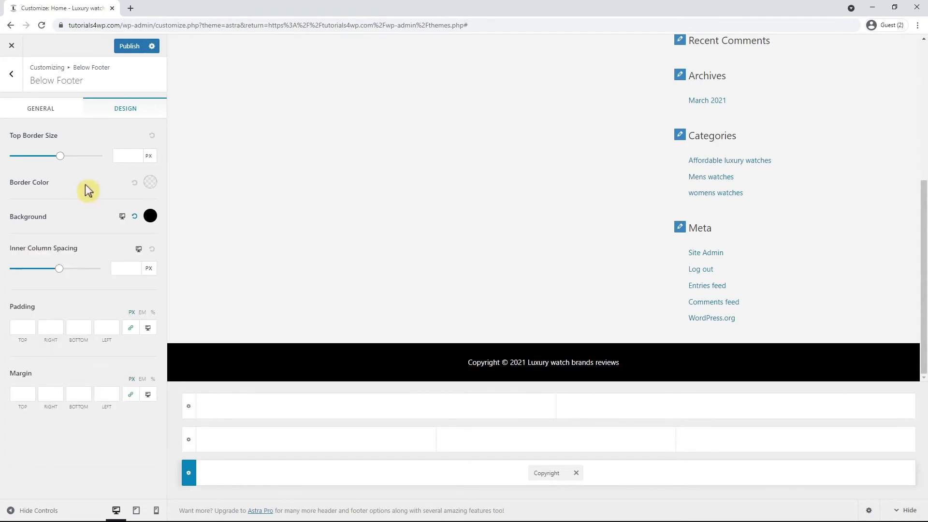
Change the Below Footer row's column count to 2
click(40, 115)
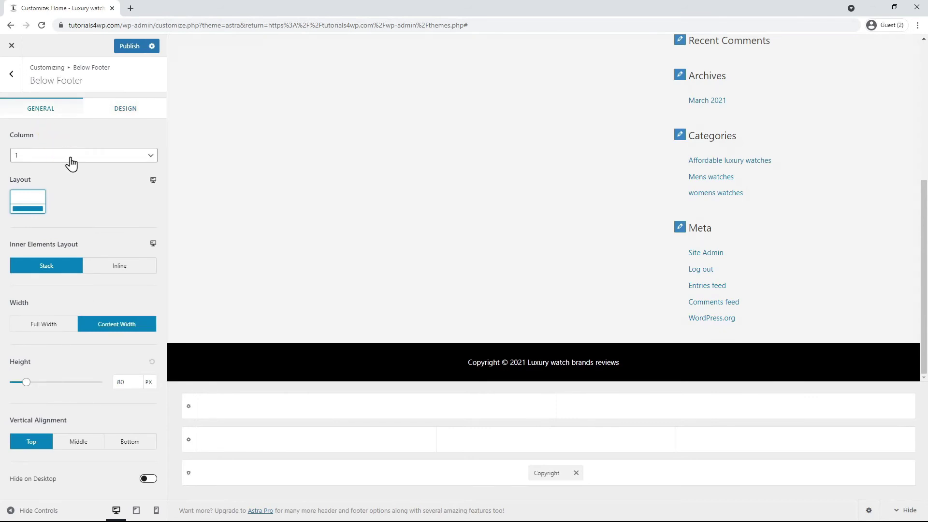
click(87, 166)
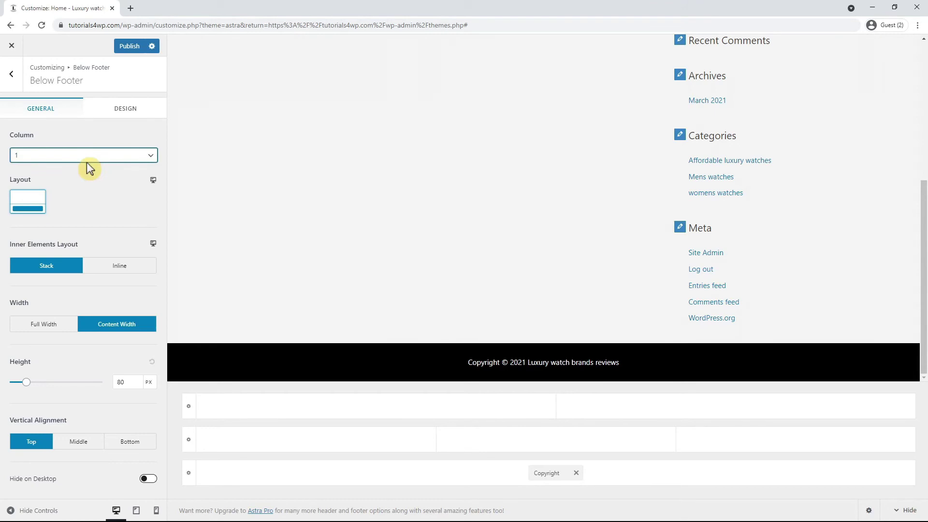
click(86, 178)
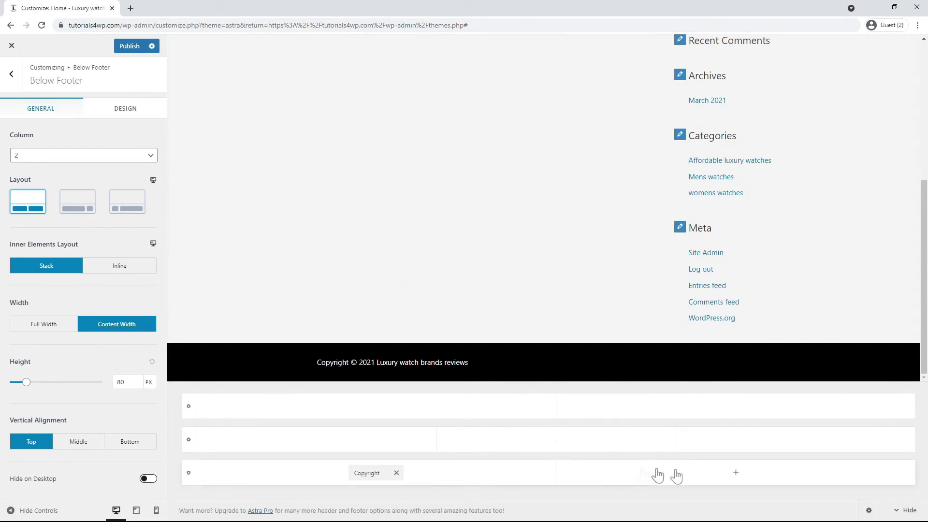
Place Widget 1 in the footer's right column and add an Image widget to it
click(736, 473)
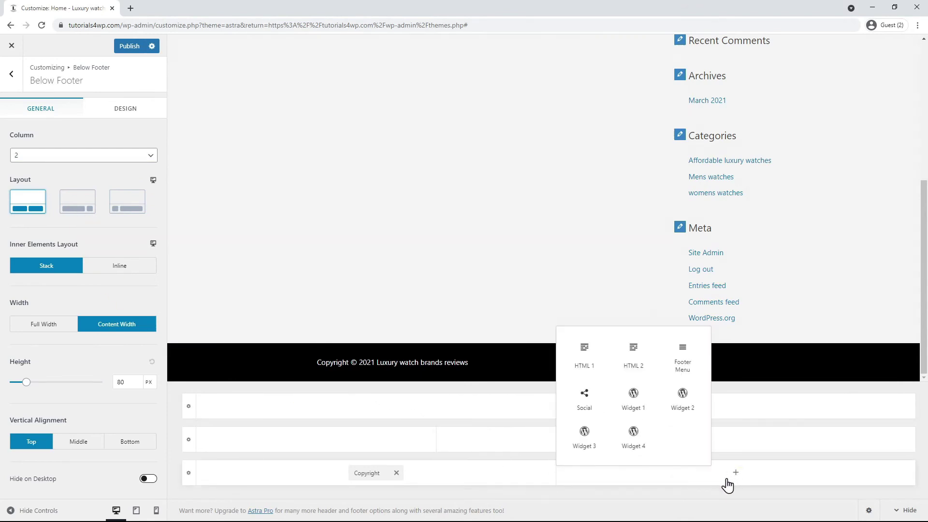
click(643, 403)
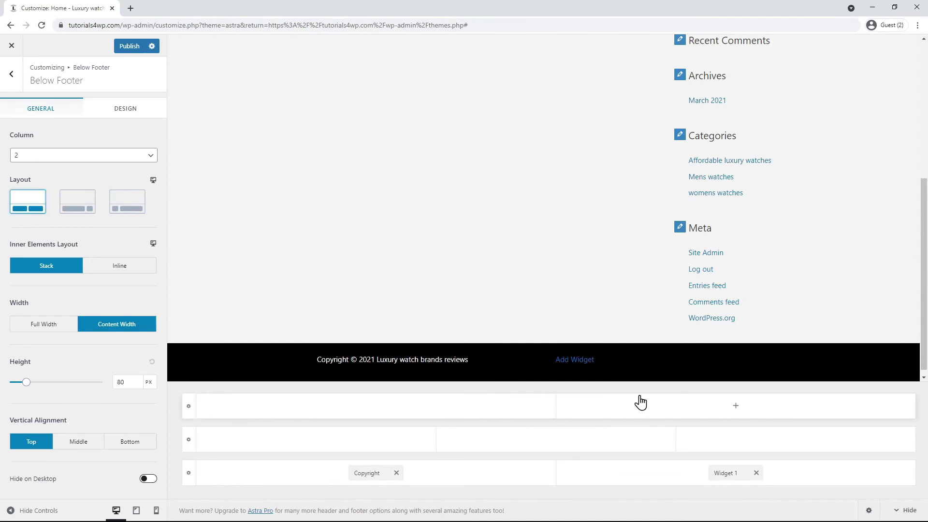
click(731, 473)
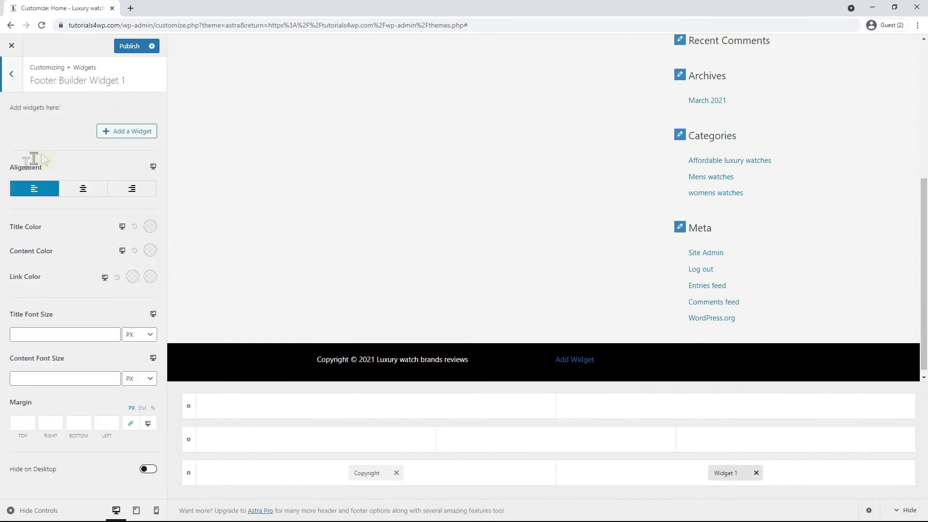
click(132, 141)
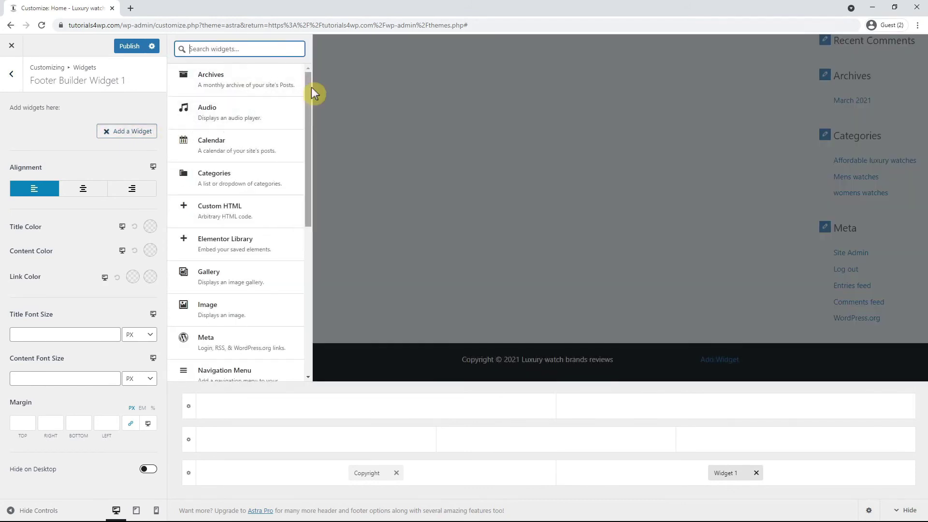
drag(312, 87, 304, 120)
click(242, 239)
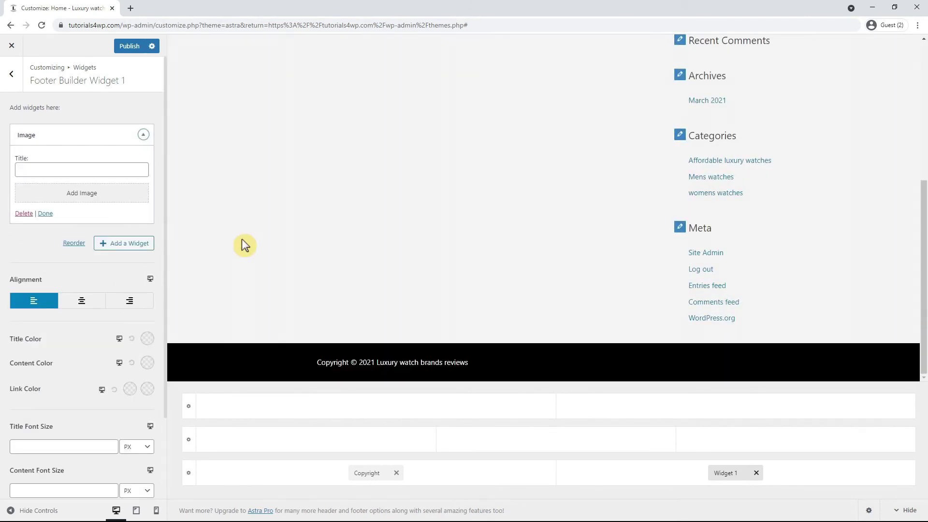
click(86, 194)
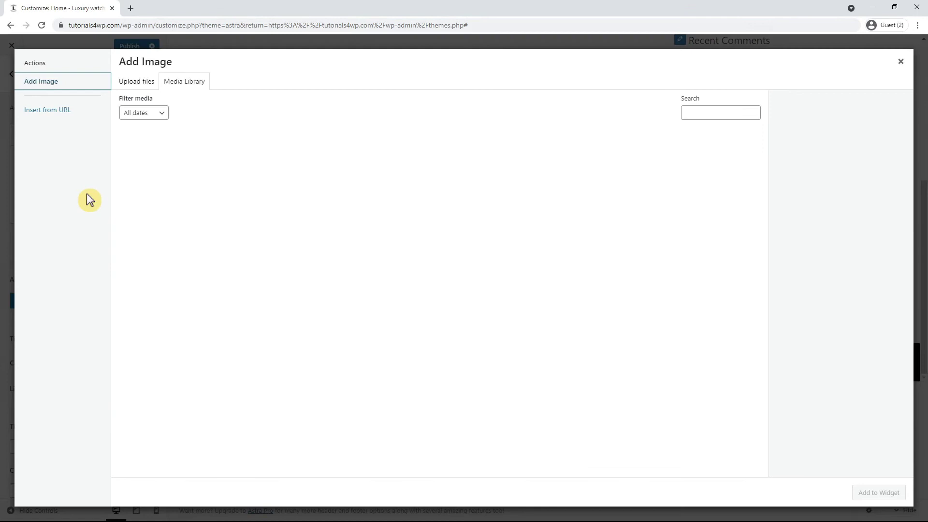
Upload luxury-watch-brands-logo-white.png, review its title, and add it to the Image widget
click(137, 81)
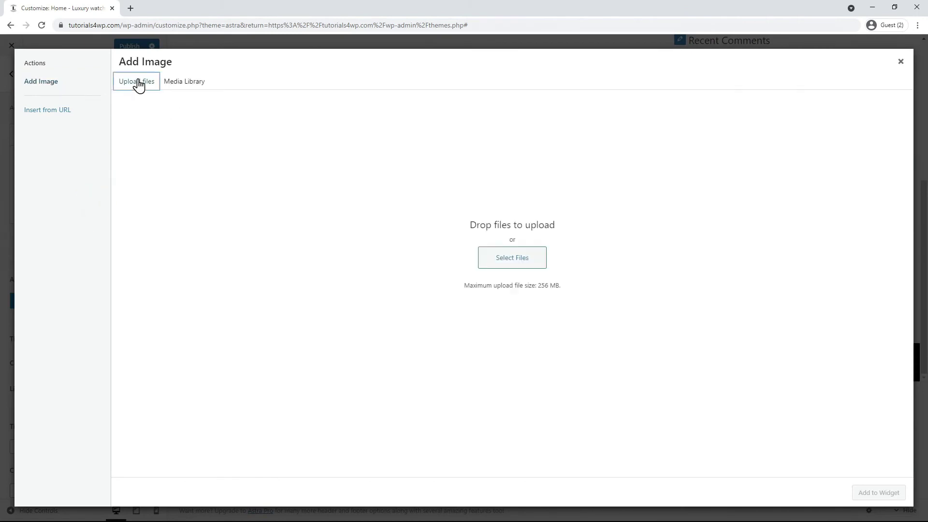
drag(371, 97, 338, 320)
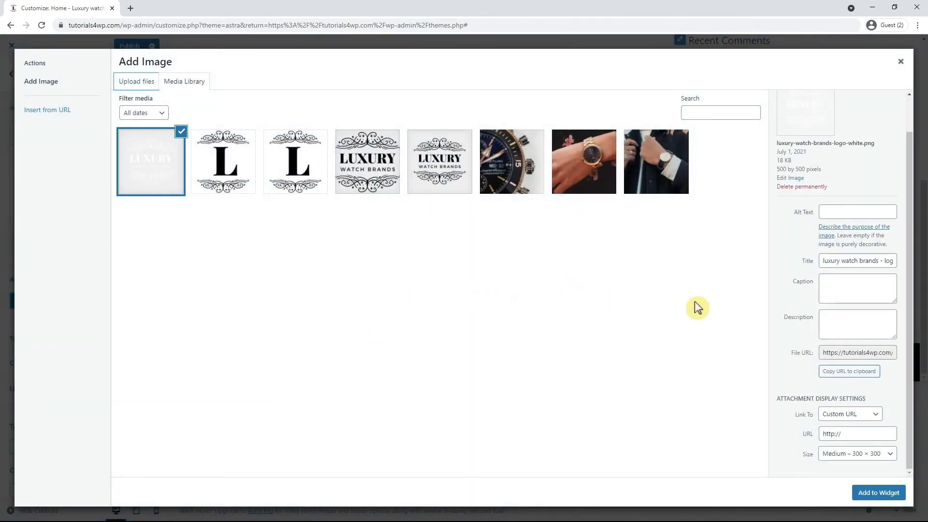
click(835, 262)
triple_click(842, 261)
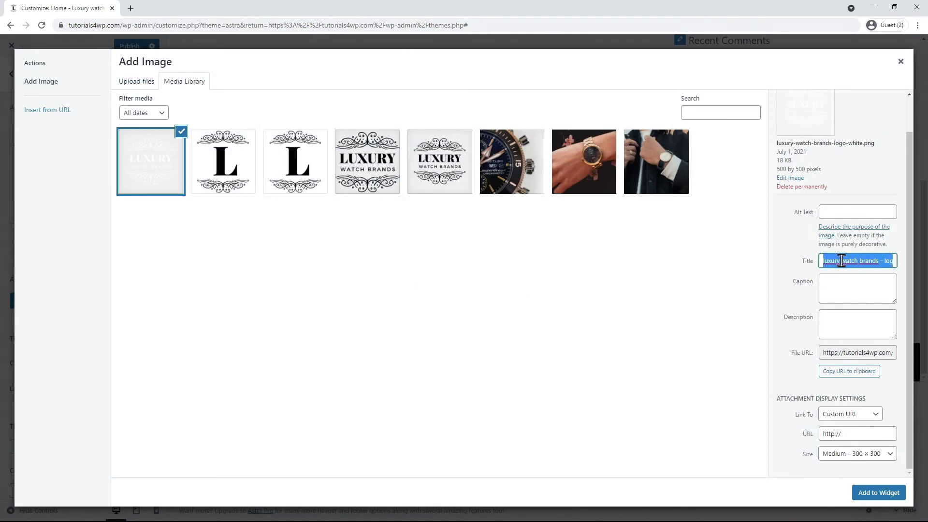
scroll(819, 296, up, 1)
click(820, 299)
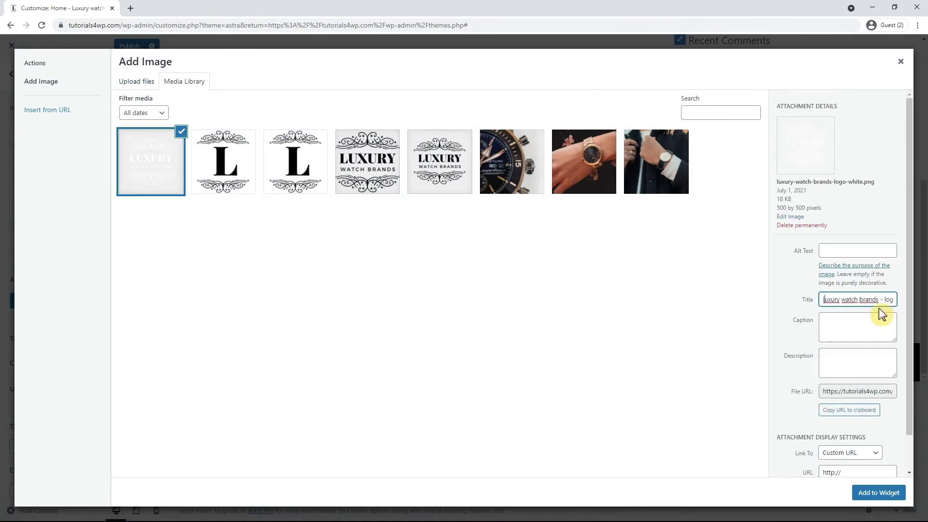
key(End)
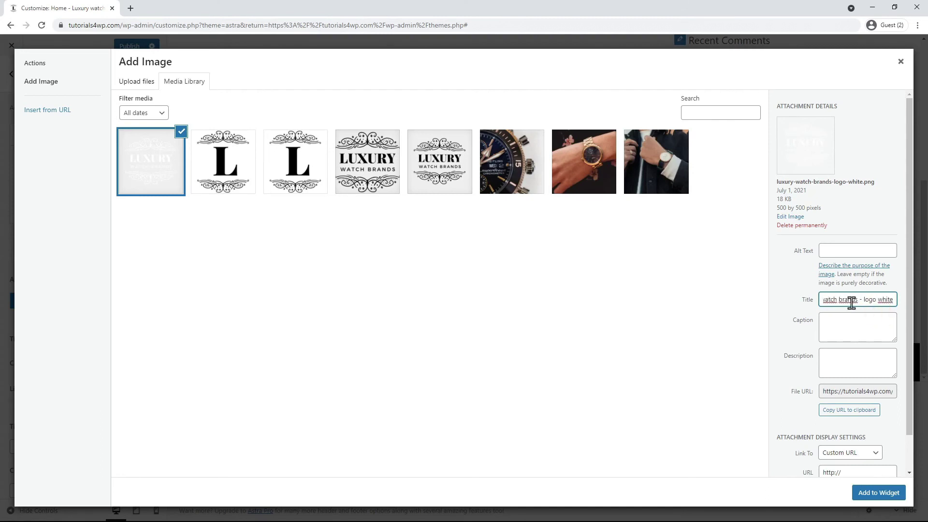
click(884, 494)
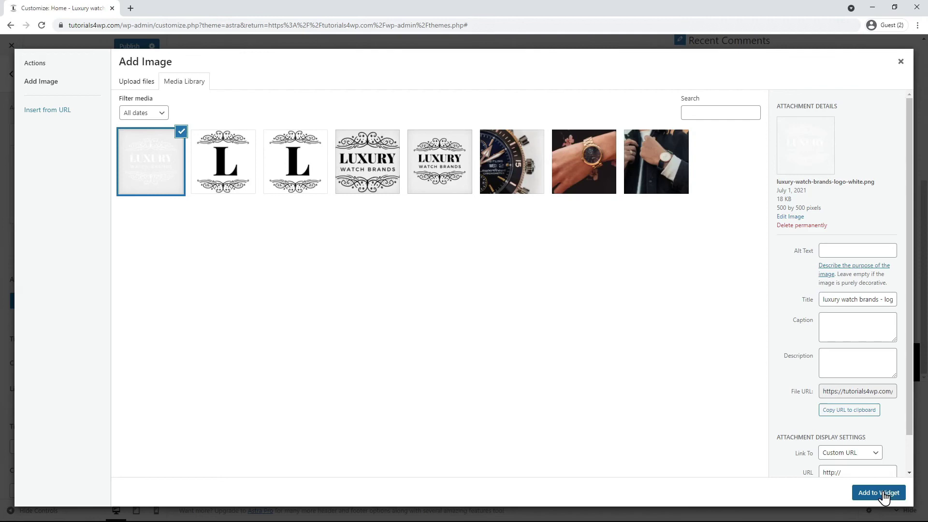
click(885, 496)
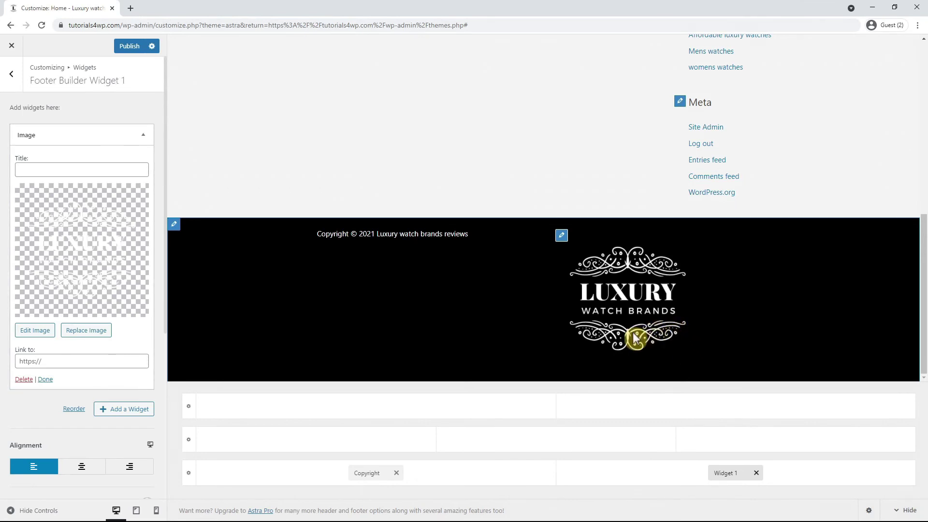
Resize the footer logo to Thumbnail – 150 × 150 and right-align it
click(24, 331)
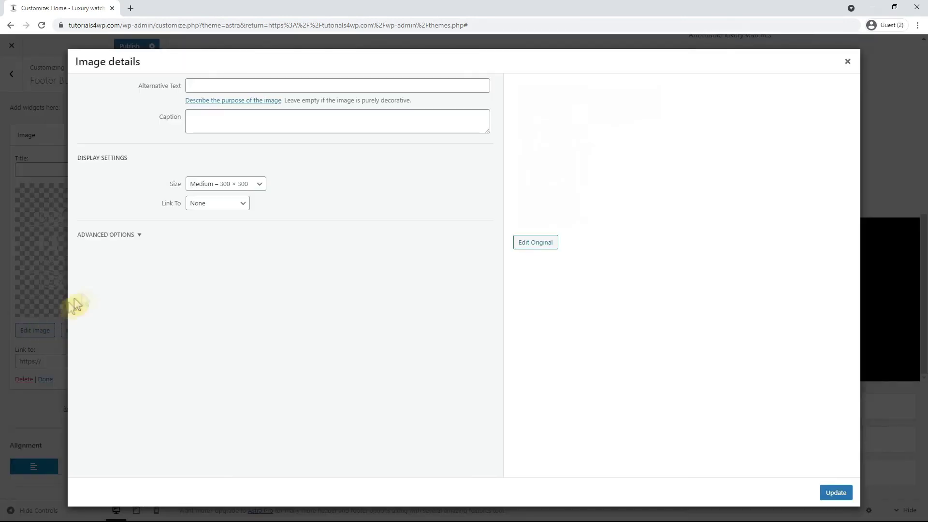
click(232, 193)
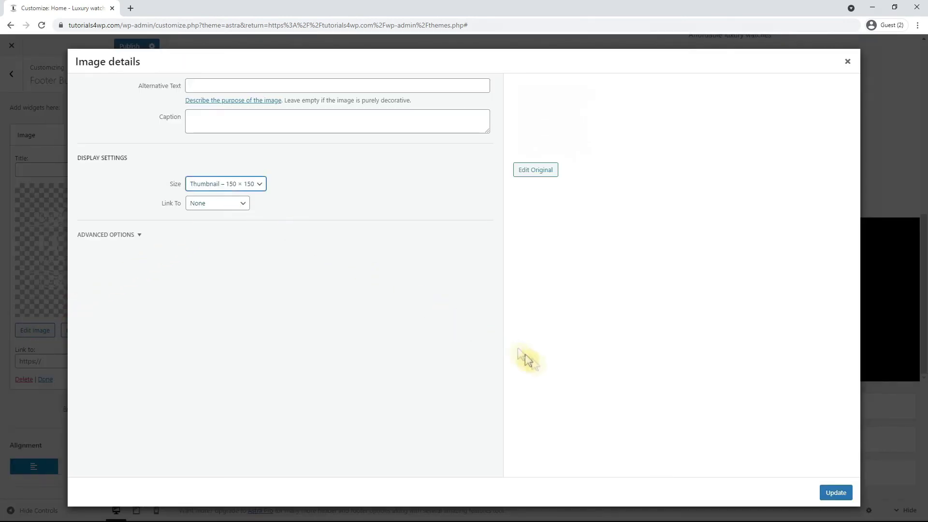
click(839, 493)
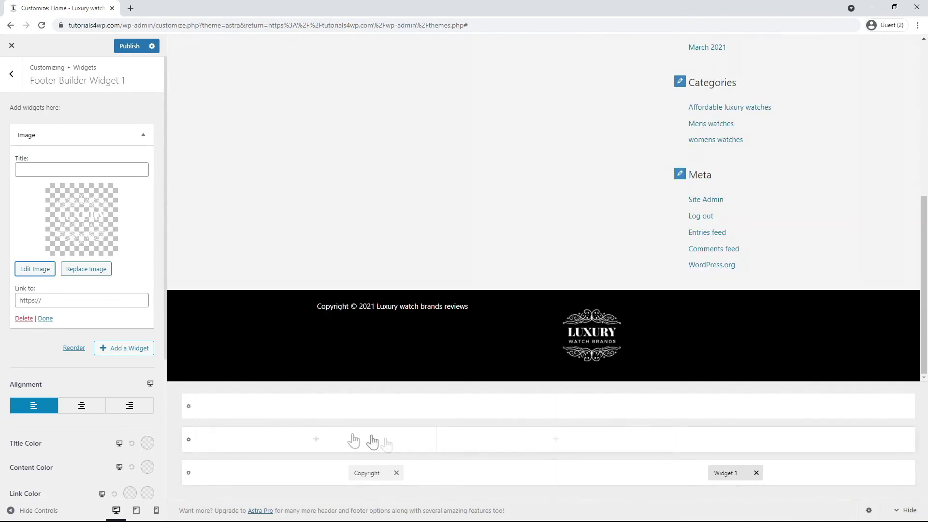
click(126, 408)
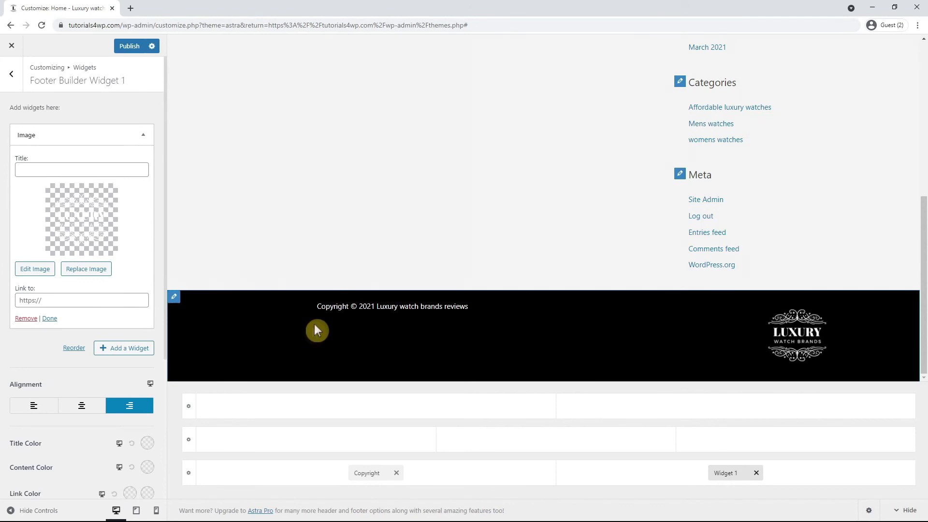
mouse_move(327, 315)
Unlink the copyright's margins and give it a 35 px top margin on desktop
click(398, 313)
click(119, 116)
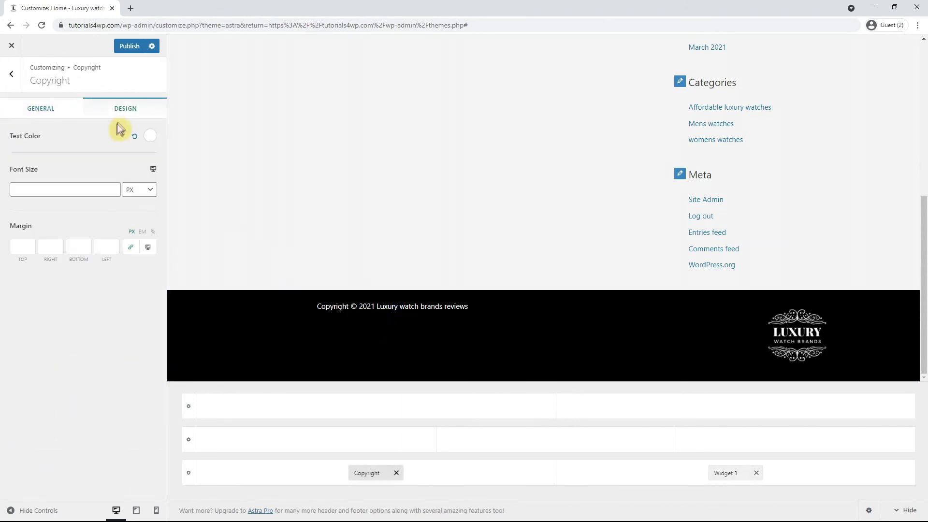
click(131, 248)
click(33, 248)
text(35)
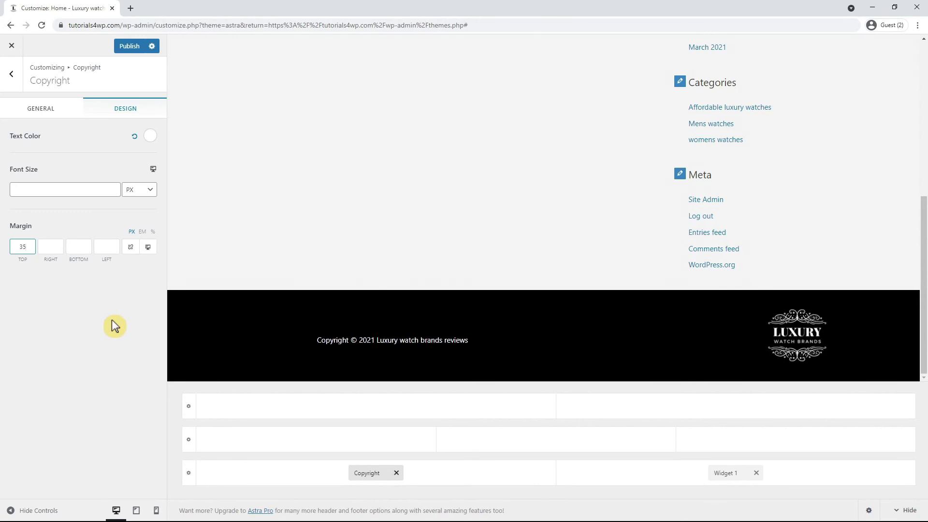
In mobile preview, set the copyright's top and bottom margins to 10 px, then return to desktop
click(133, 512)
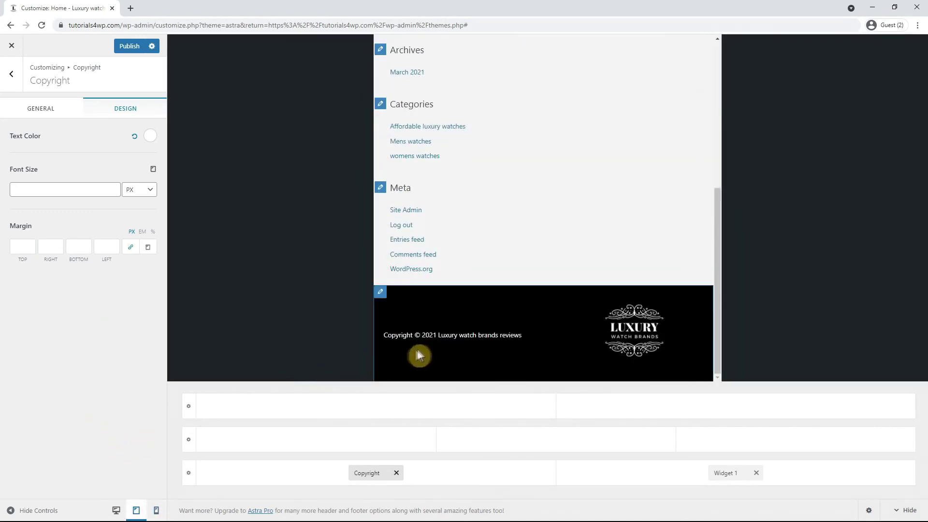
click(156, 511)
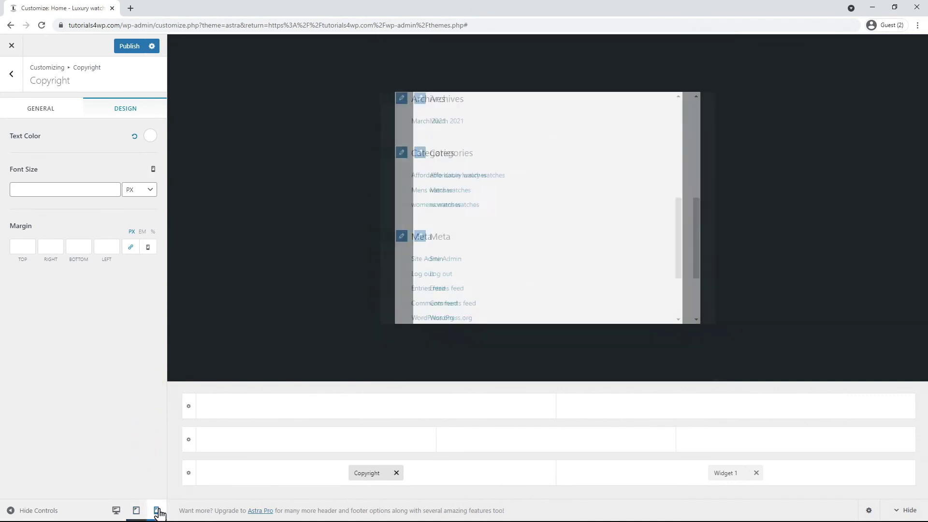
scroll(573, 263, down, 5)
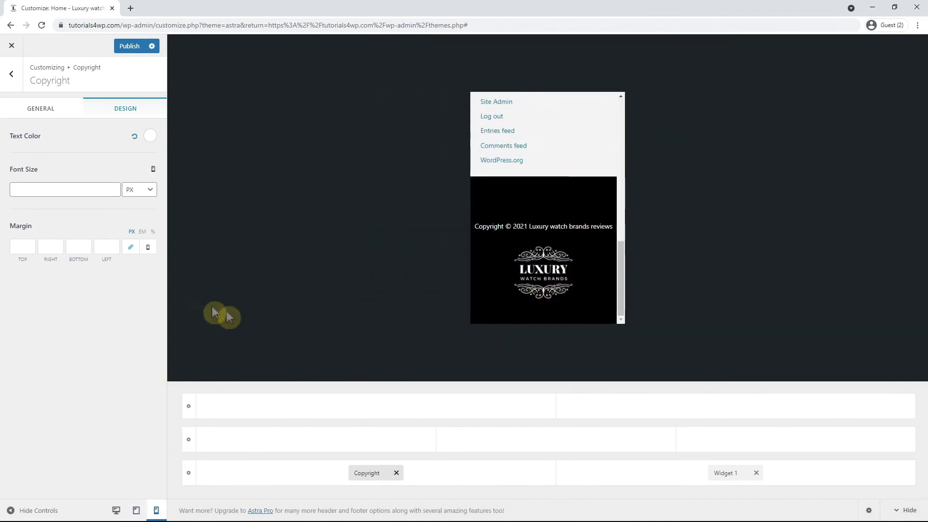
click(134, 246)
click(21, 249)
text(1)
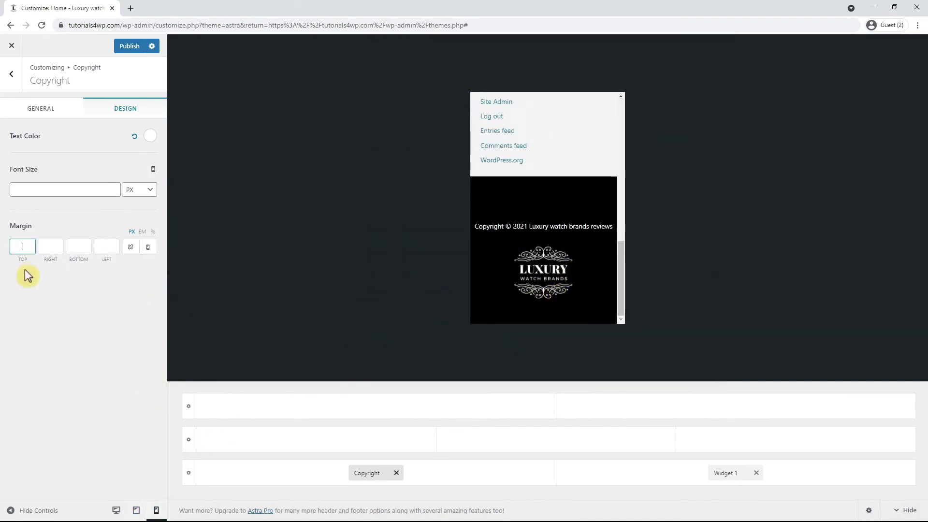
text(0)
click(80, 248)
text(10)
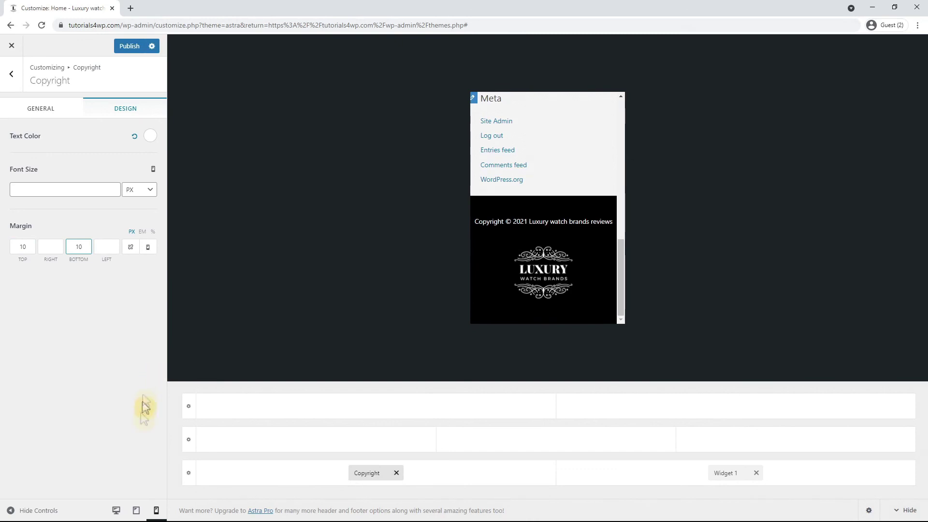
click(117, 511)
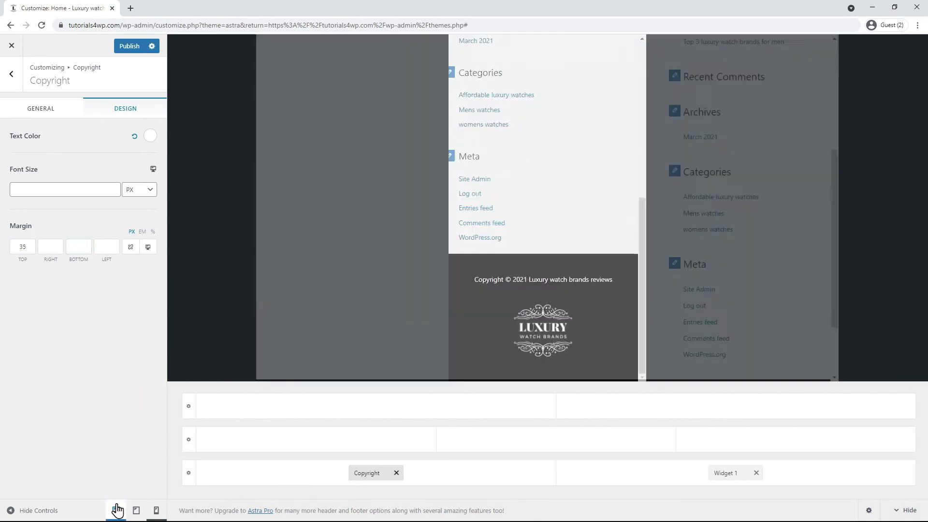
scroll(358, 212, down, 2)
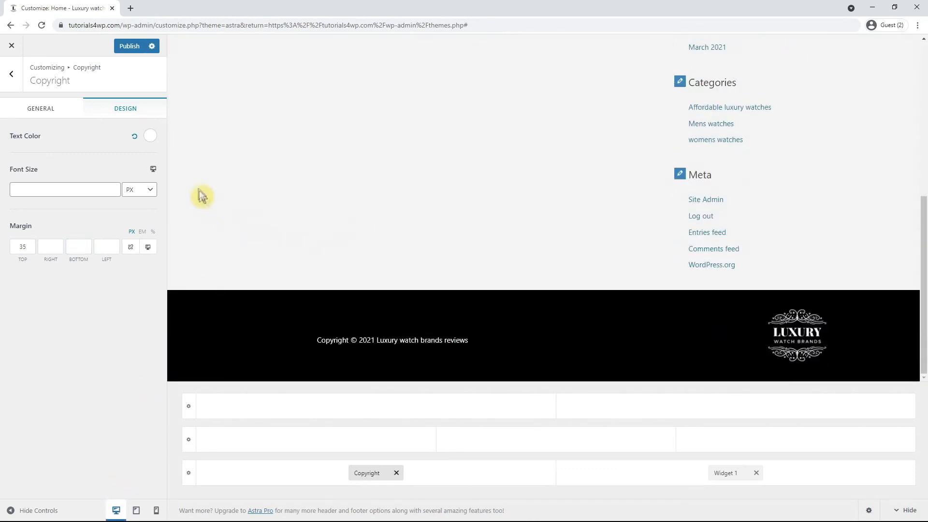
Publish the footer changes and back out to the top-level Customizer sections
click(130, 48)
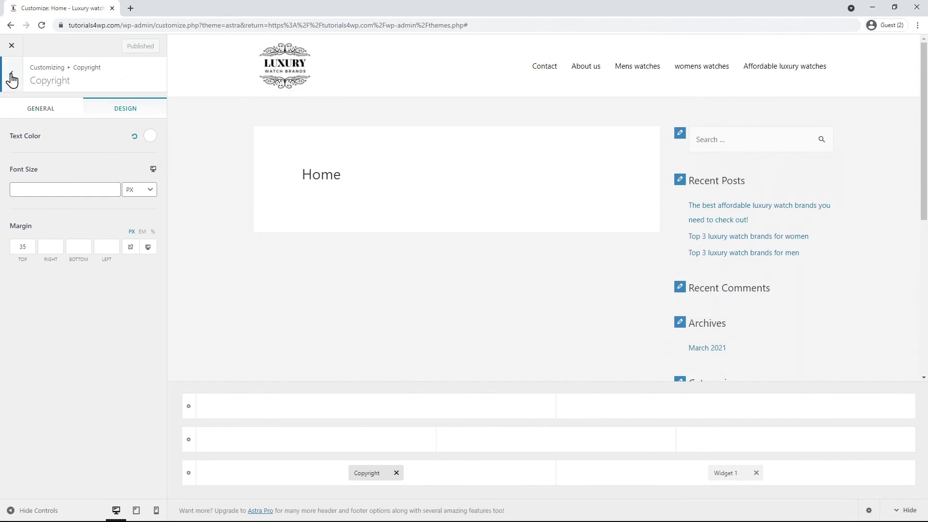
click(37, 111)
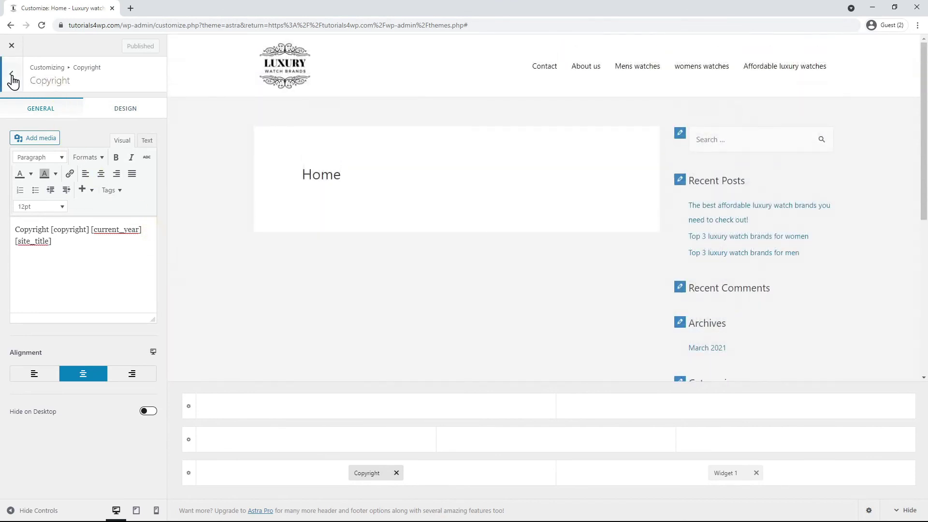
click(11, 75)
click(12, 78)
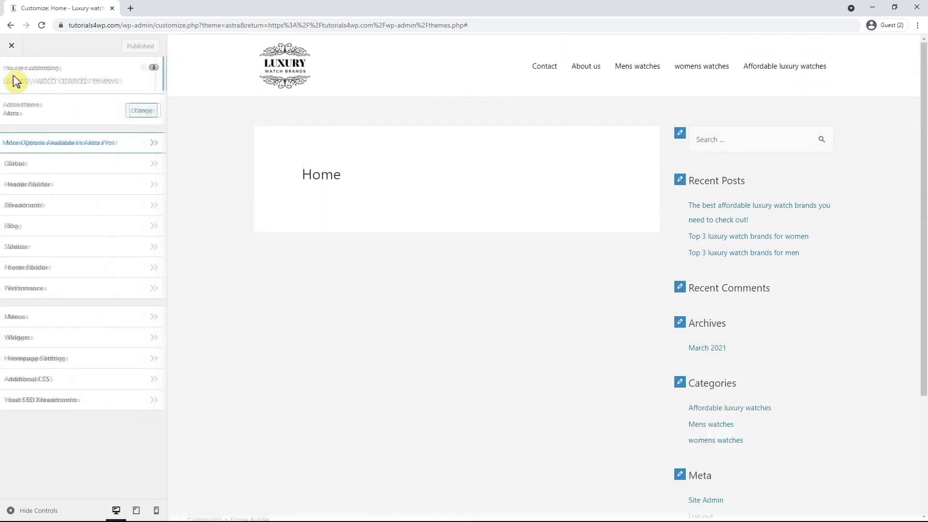
scroll(438, 289, down, 3)
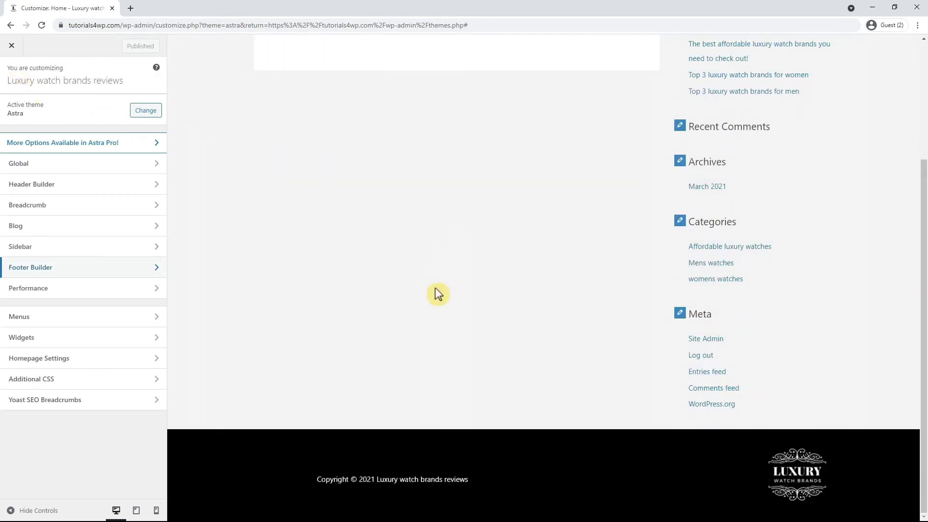
scroll(439, 294, up, 3)
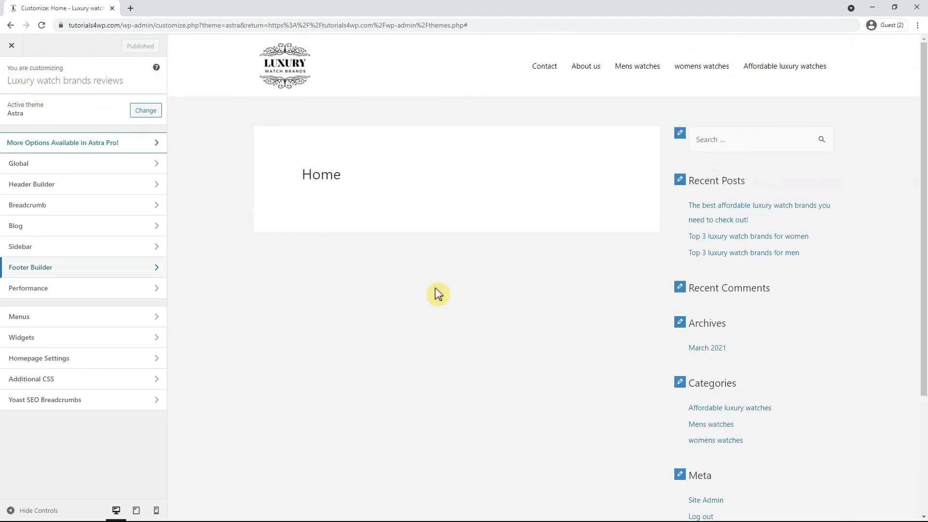
scroll(438, 294, down, 3)
scroll(437, 287, up, 3)
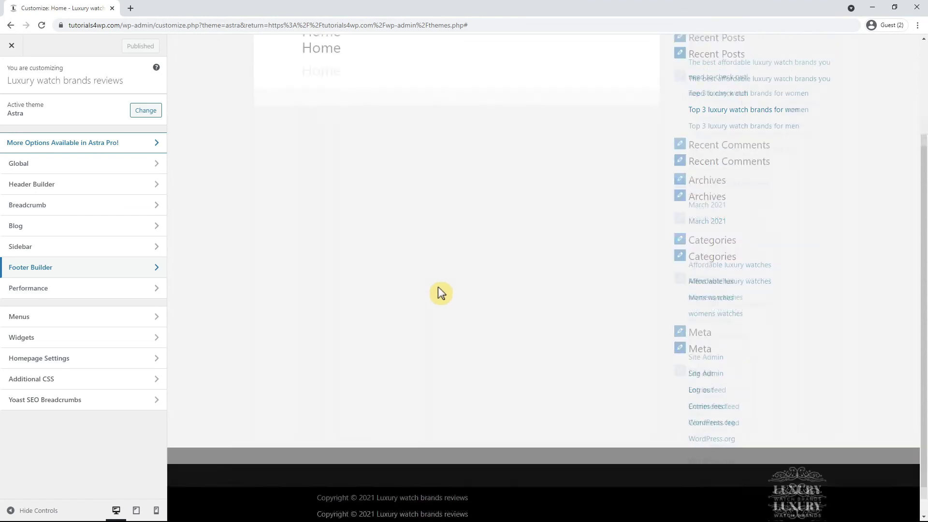